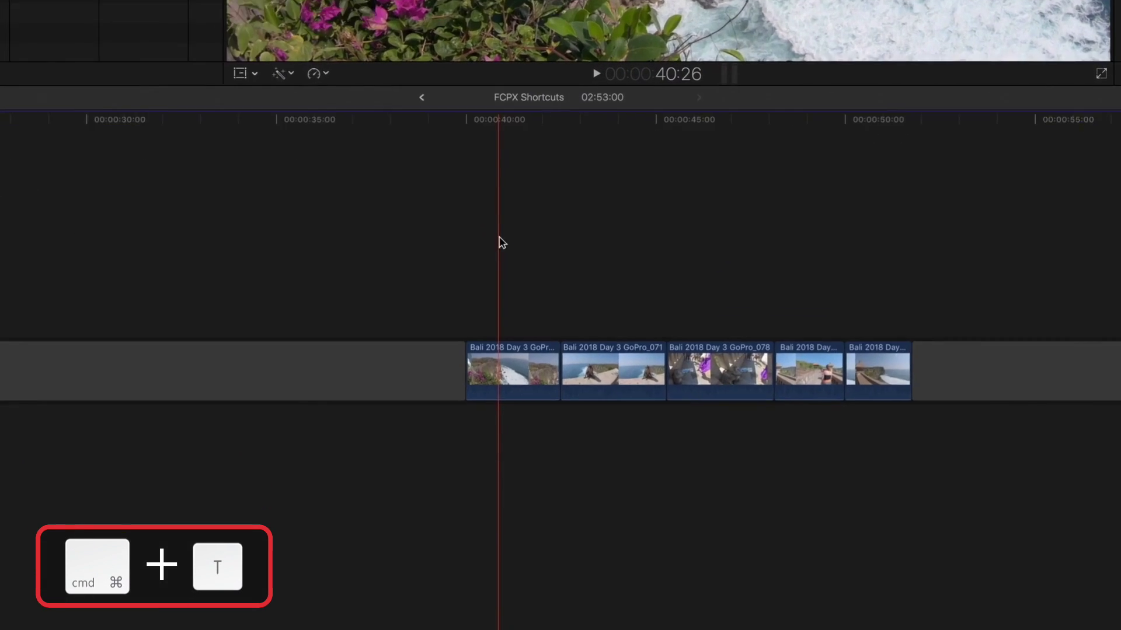
Add default cross dissolves on both sides of the first Bali Day 3 clip
left_click_drag(521, 377, 533, 470)
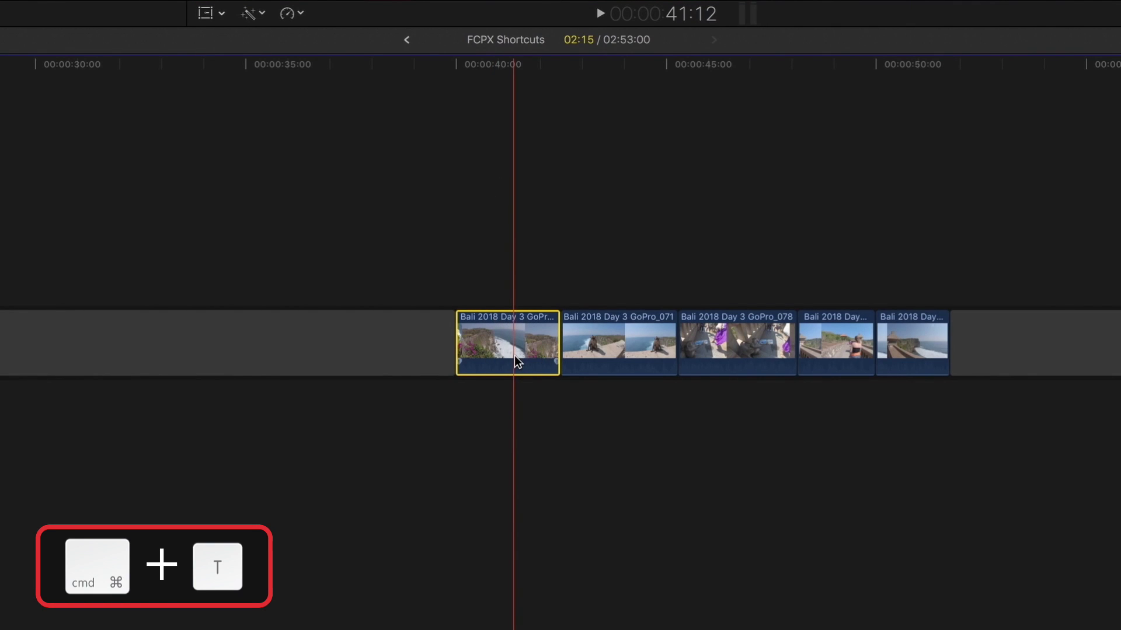
key("super+t")
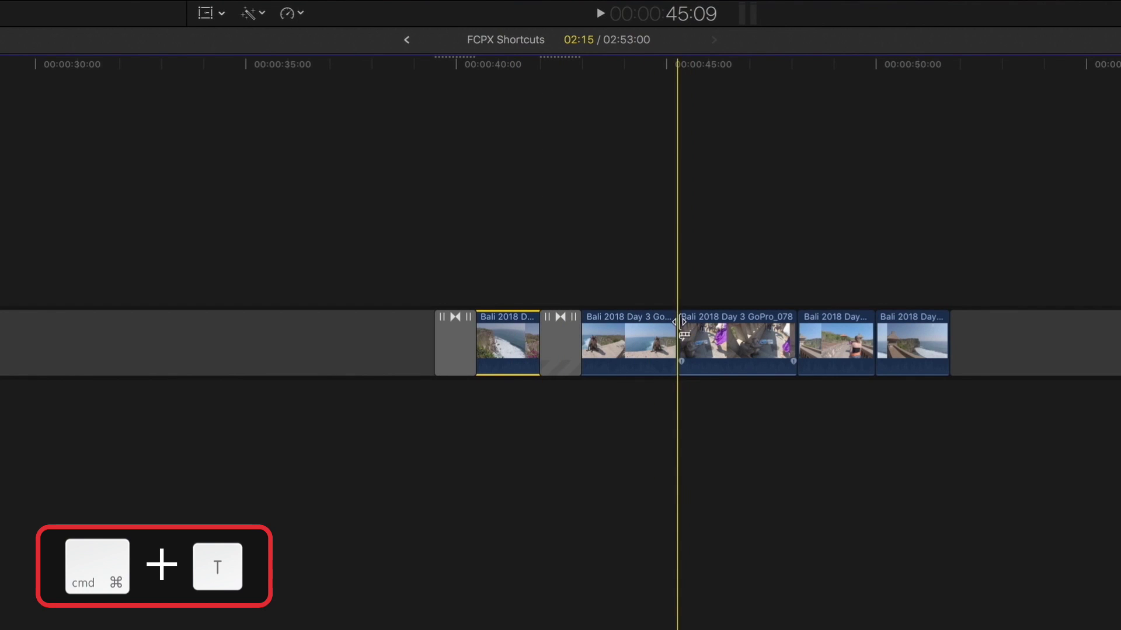
left_click(794, 324)
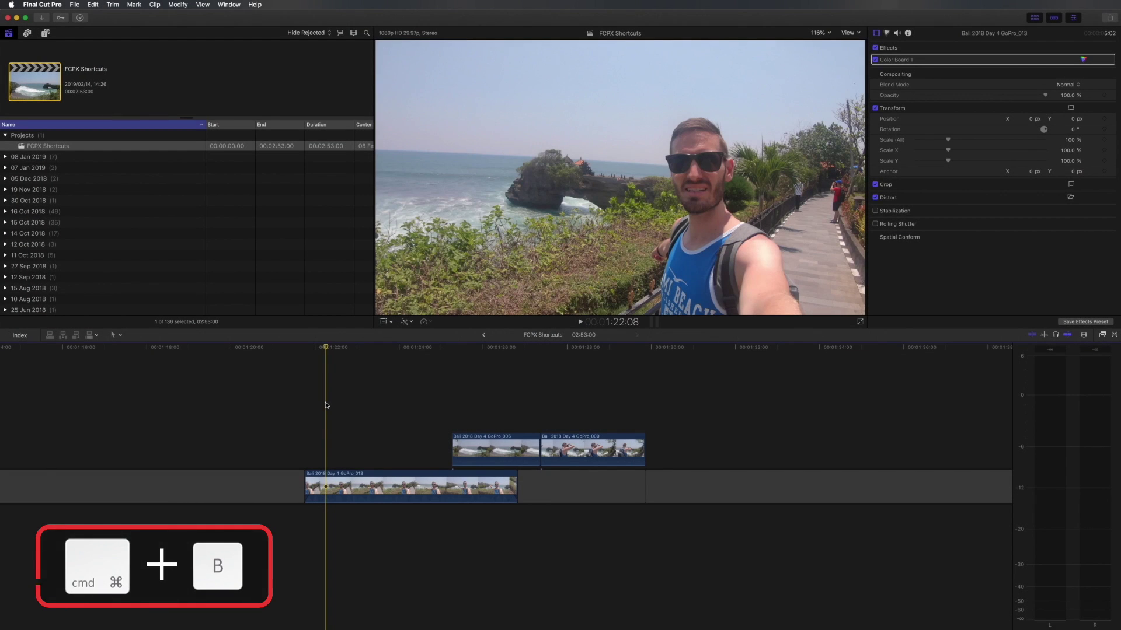
Blade the GoPro_013 clip at three points
key("super+b")
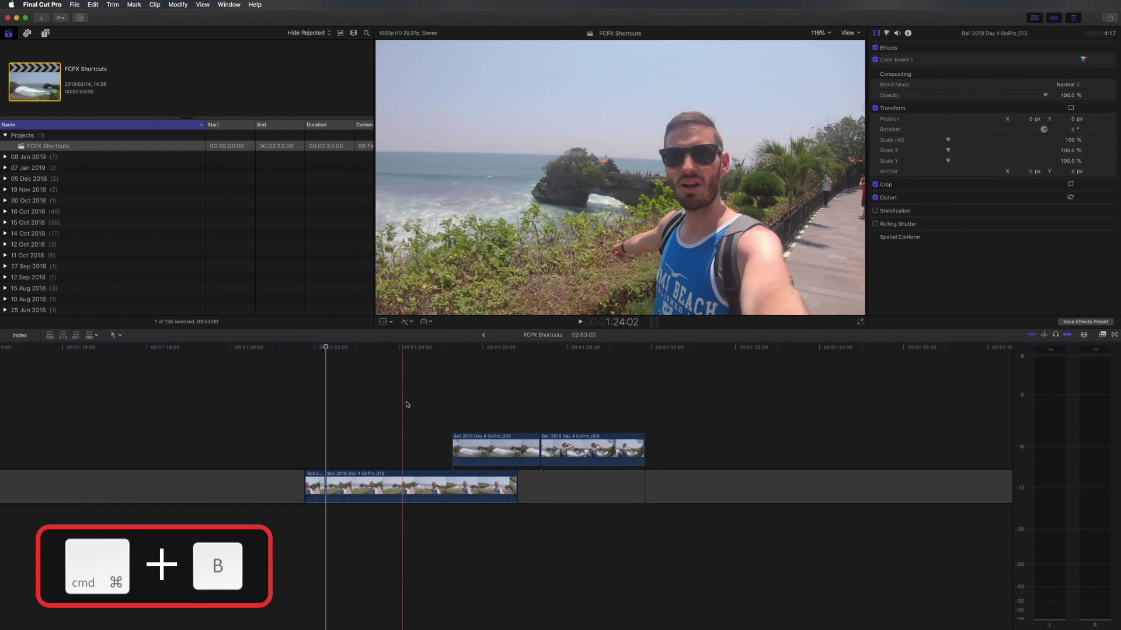
key("super+b")
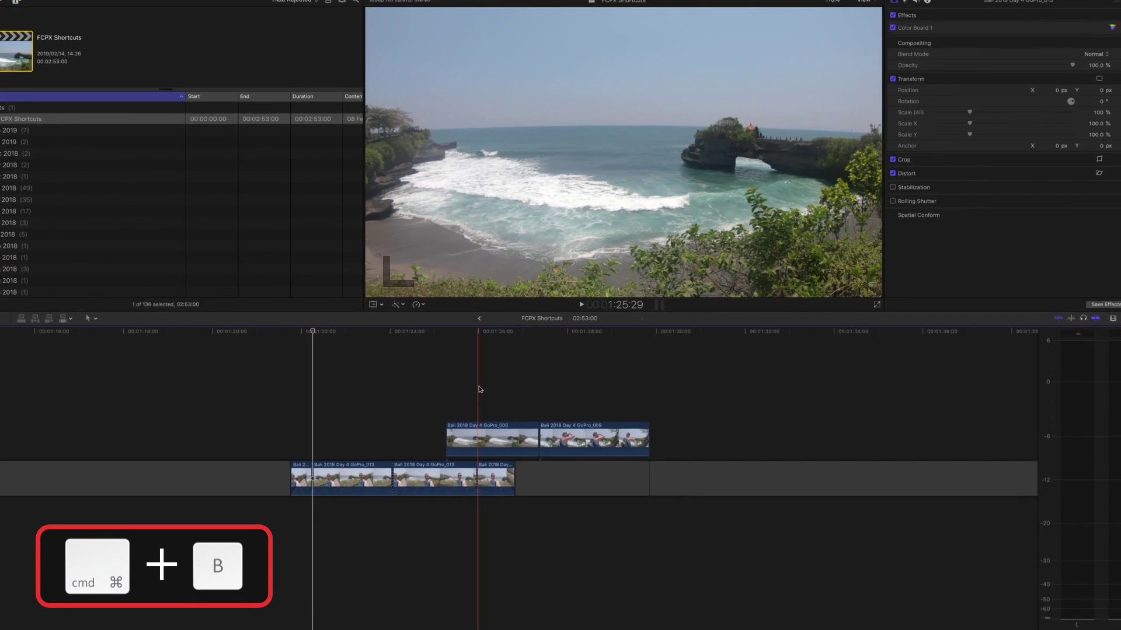
key("super+b")
Disable the first two connected clip pieces above GoPro_013 and turn snapping off
left_click(502, 437)
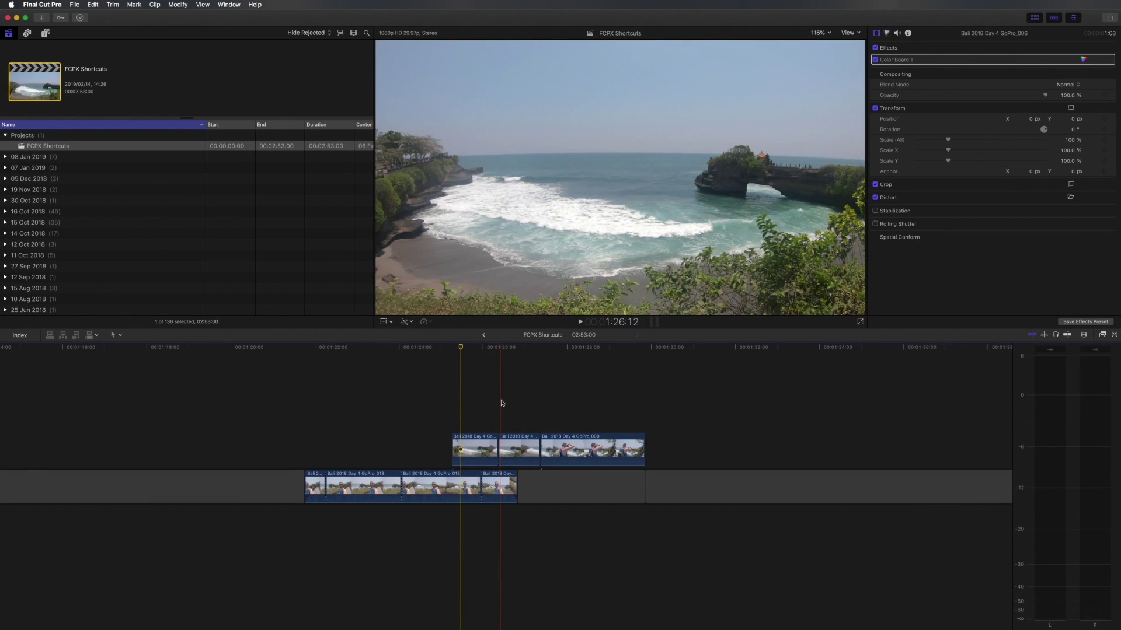
left_click(476, 404)
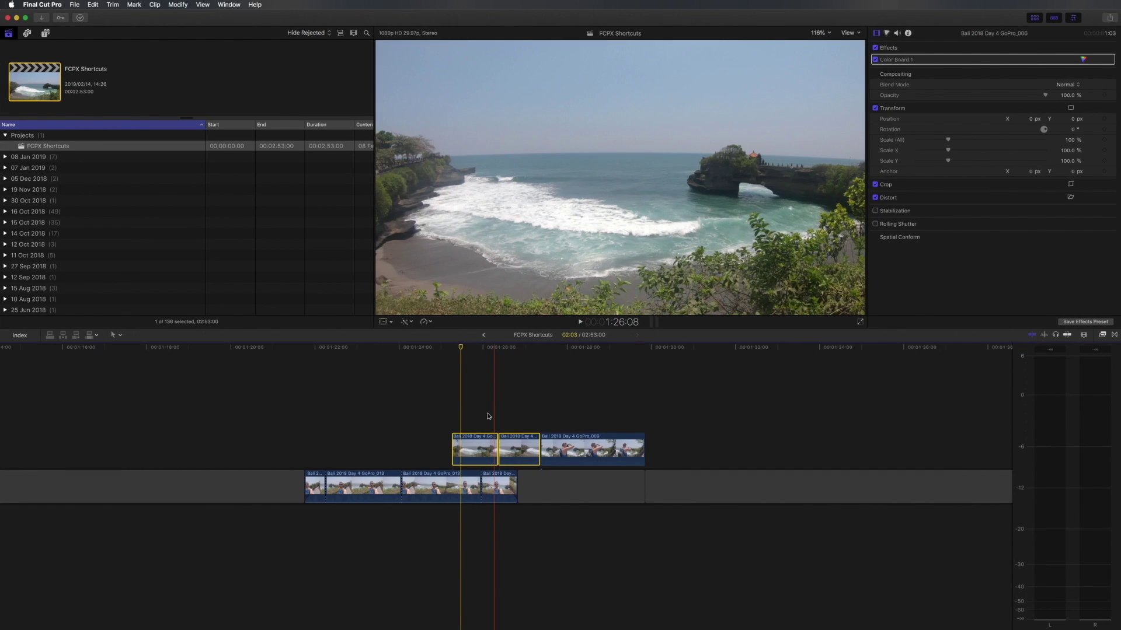
key("v")
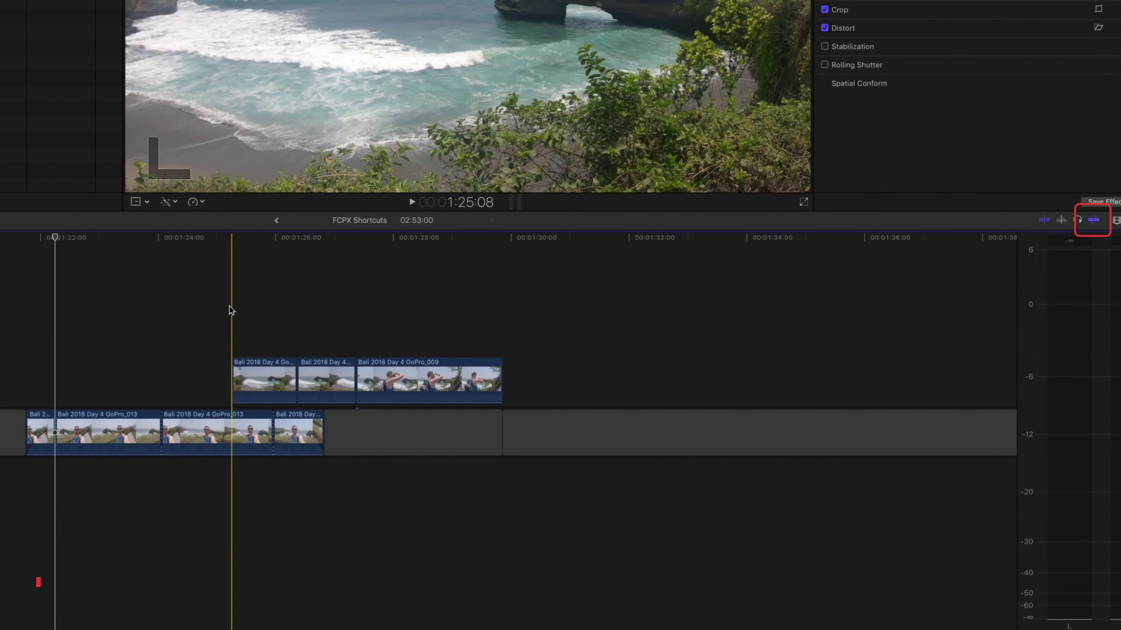
key("n")
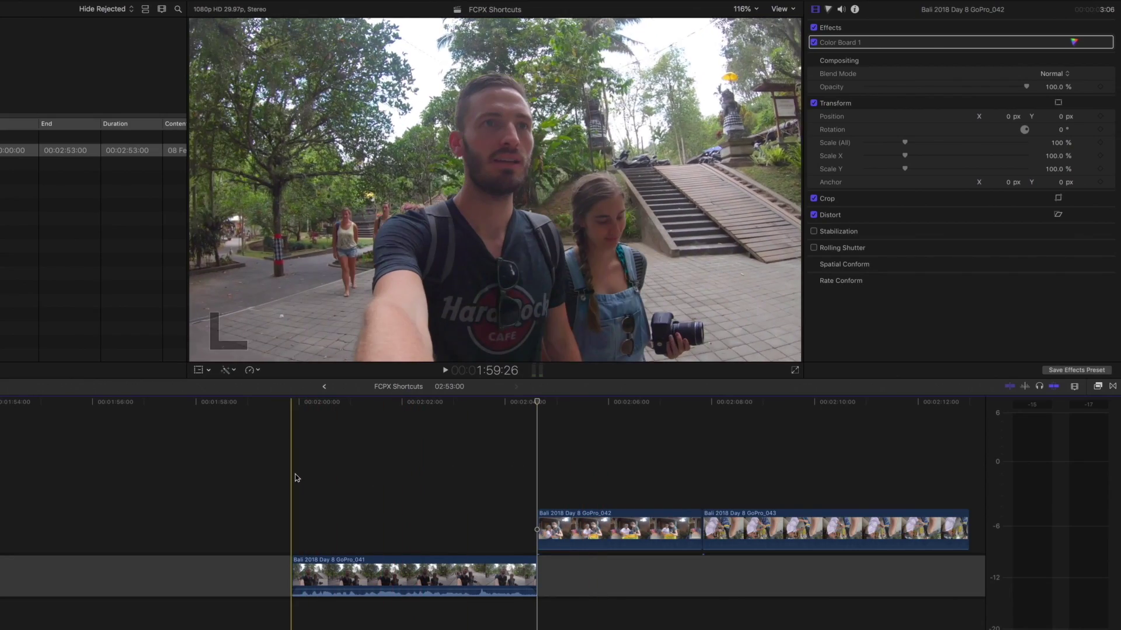
Review playback, then add a marker at a point in GoPro_041
key("space")
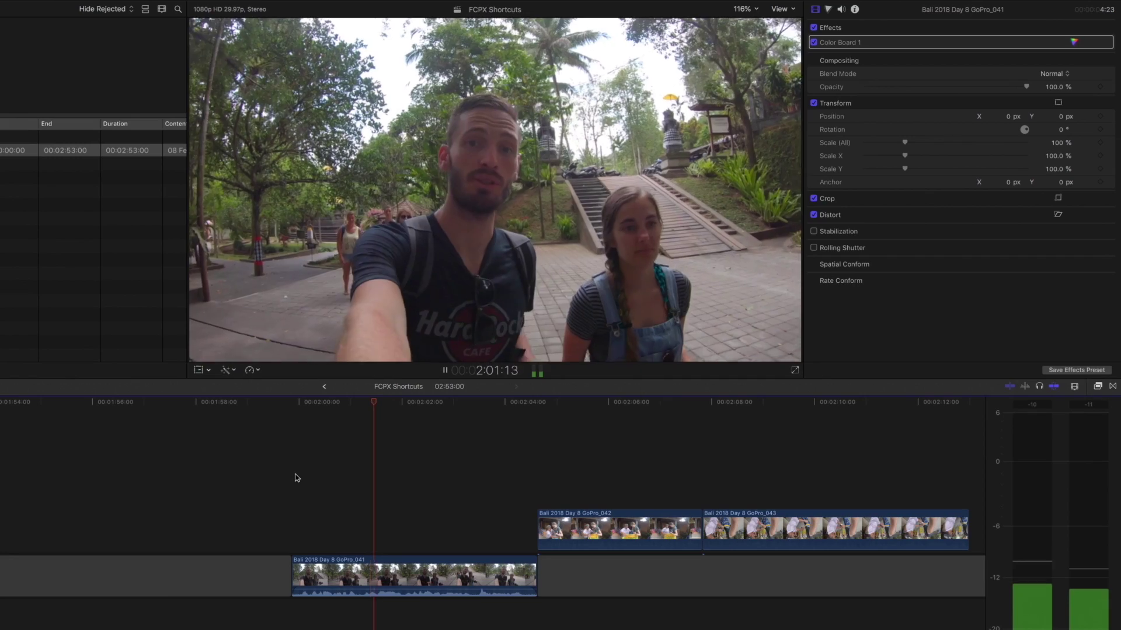
key("space")
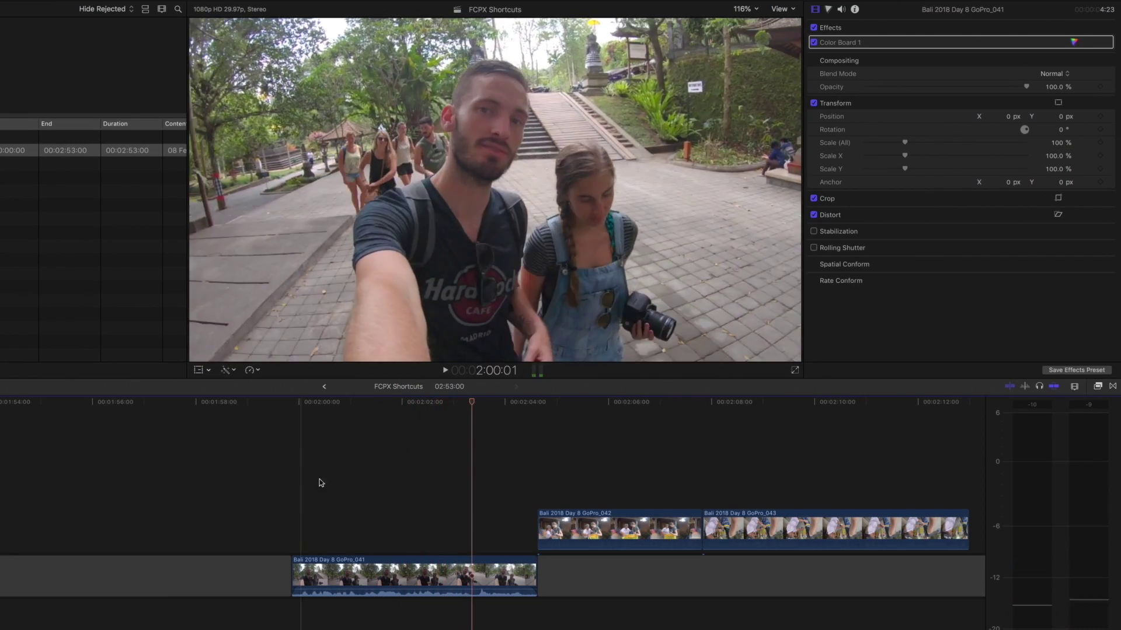
left_click(434, 484)
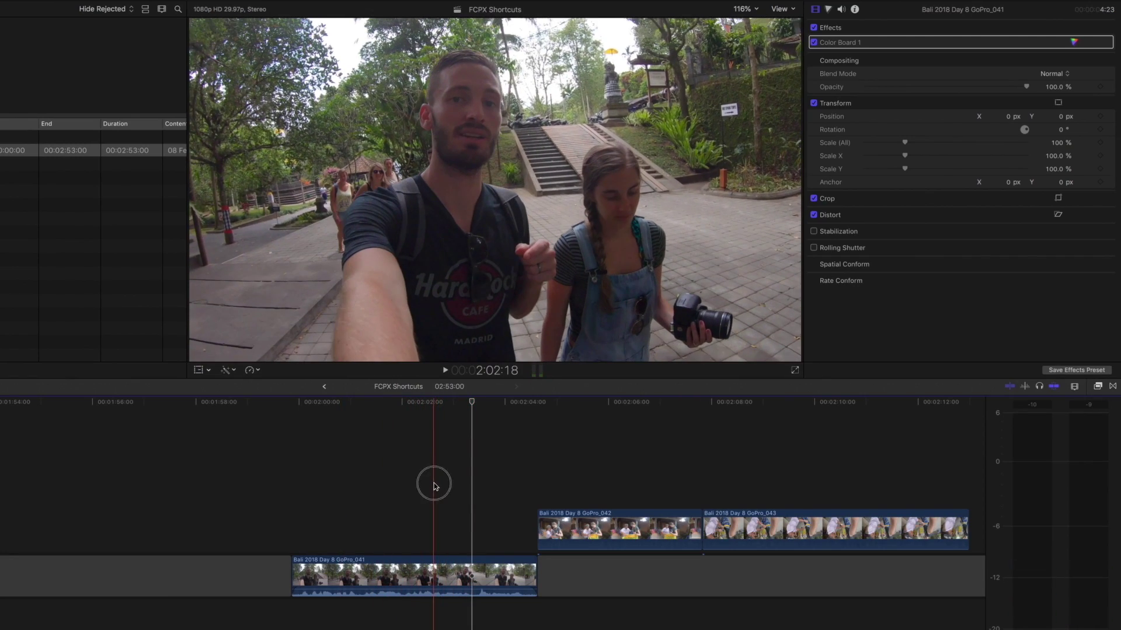
key("m")
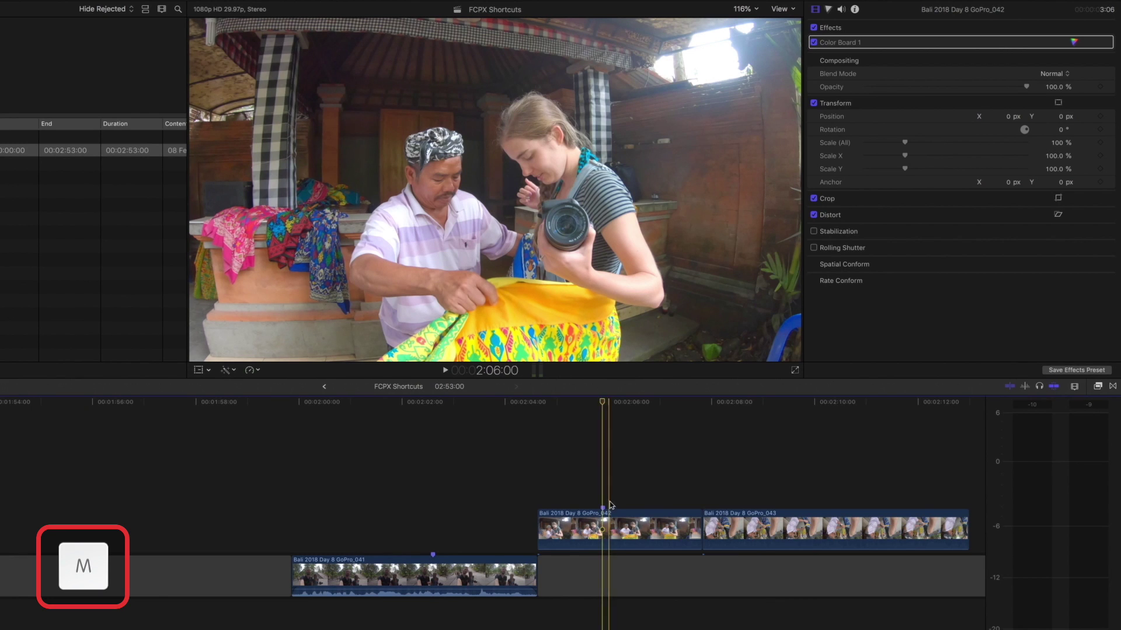
Move the connected GoPro_042 clip 3:06 earlier over GoPro_041 and play it back
left_click_drag(614, 521, 447, 521)
key("space")
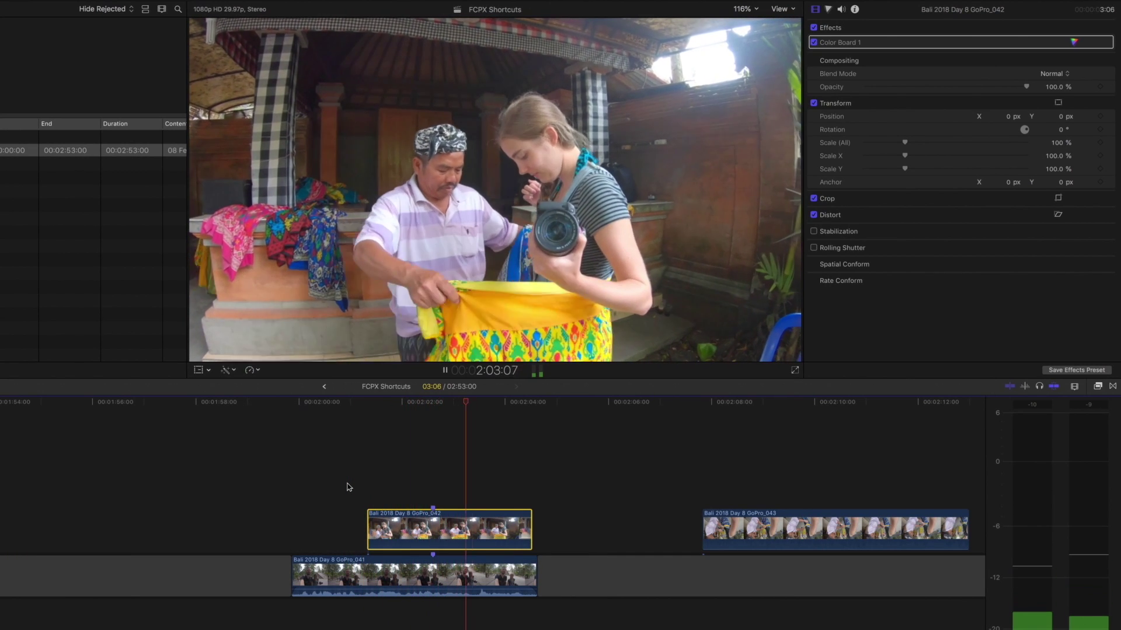
key("space")
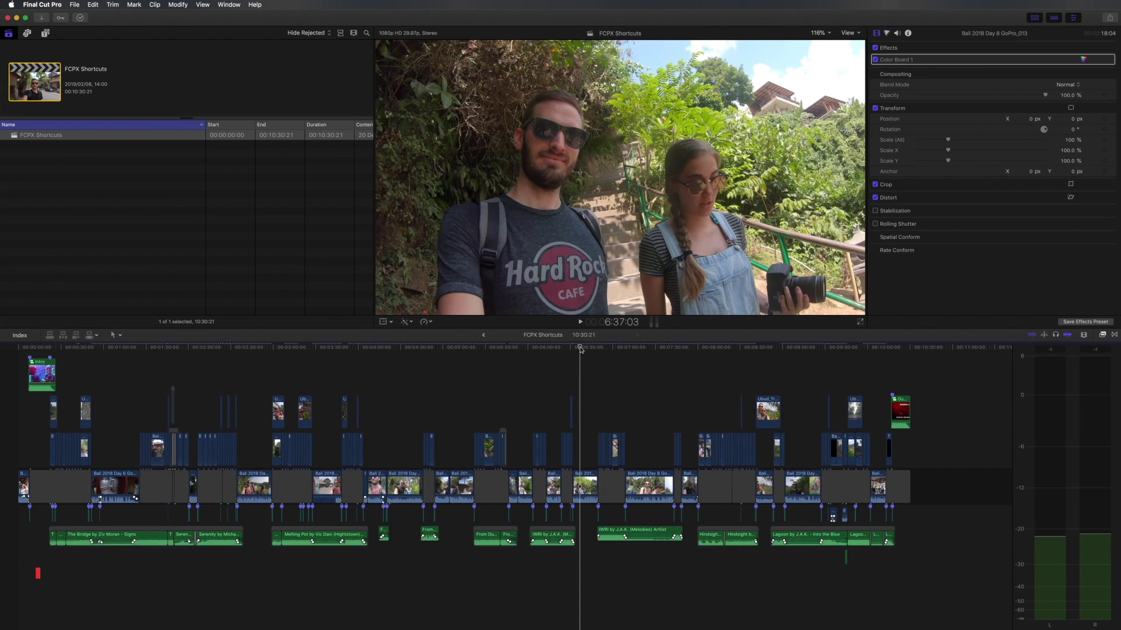
Copy the third Day 8 clip, then all five clips, to the end, lengthening the project to 2:56:14
key("super+equal")
key("super+equal")
key("super+equal")
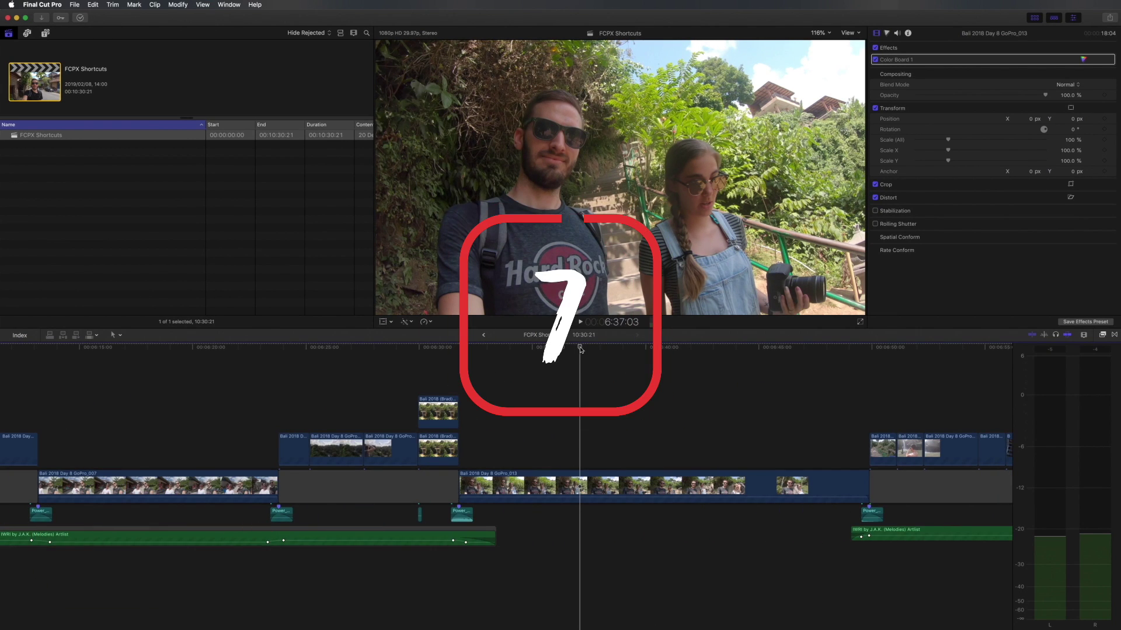
key("super+minus")
key("super+minus")
key("super+minus")
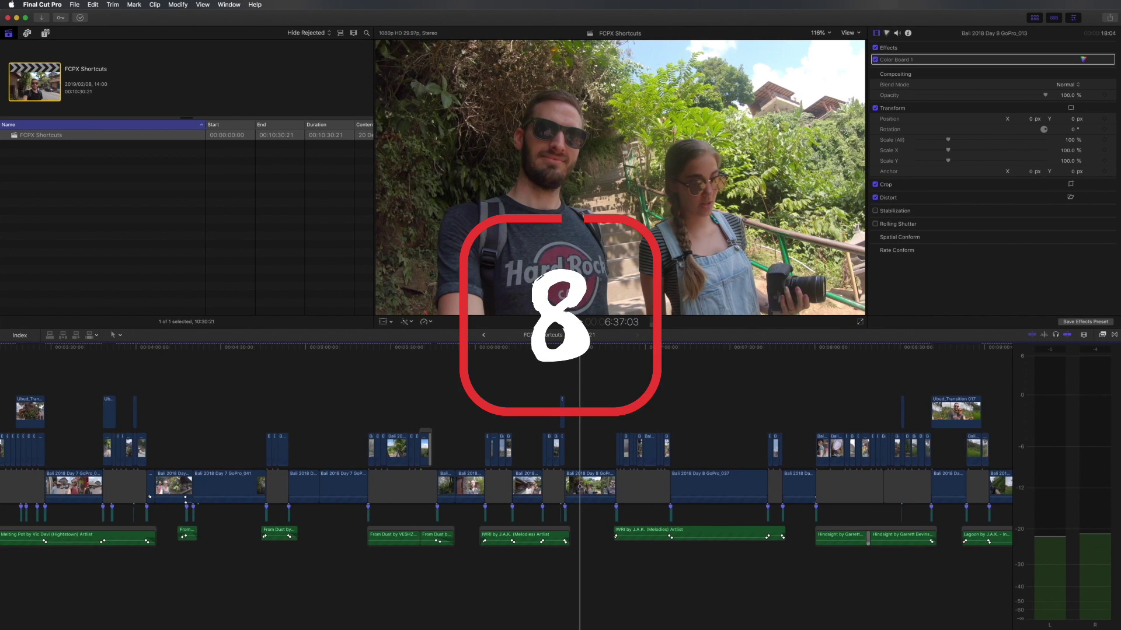
key("shift+z")
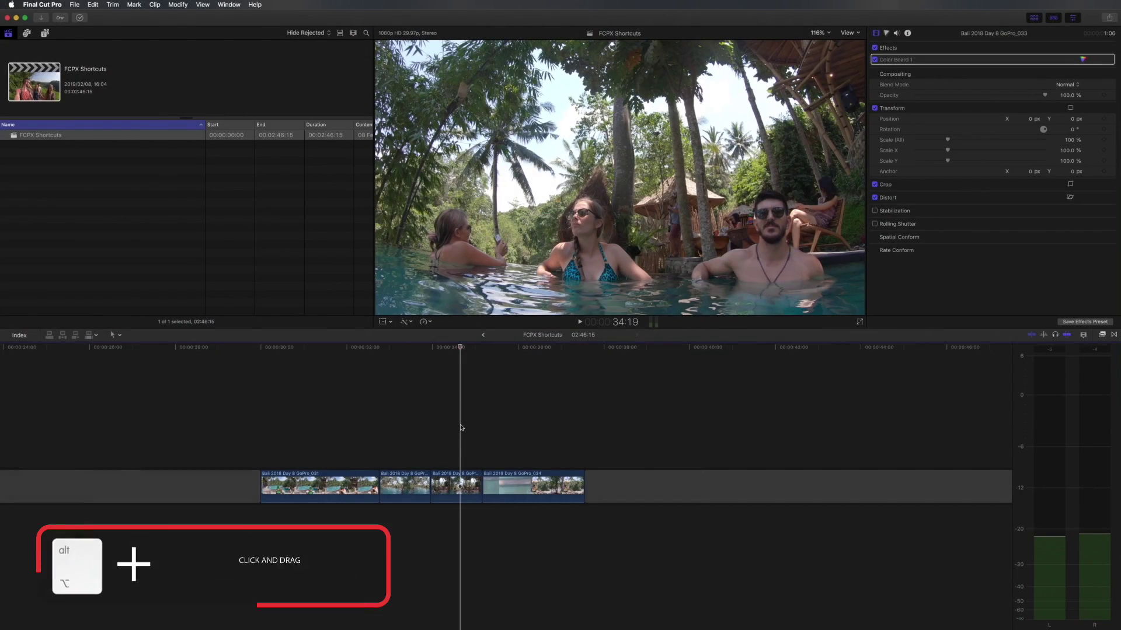
left_click_drag(461, 486, 583, 483)
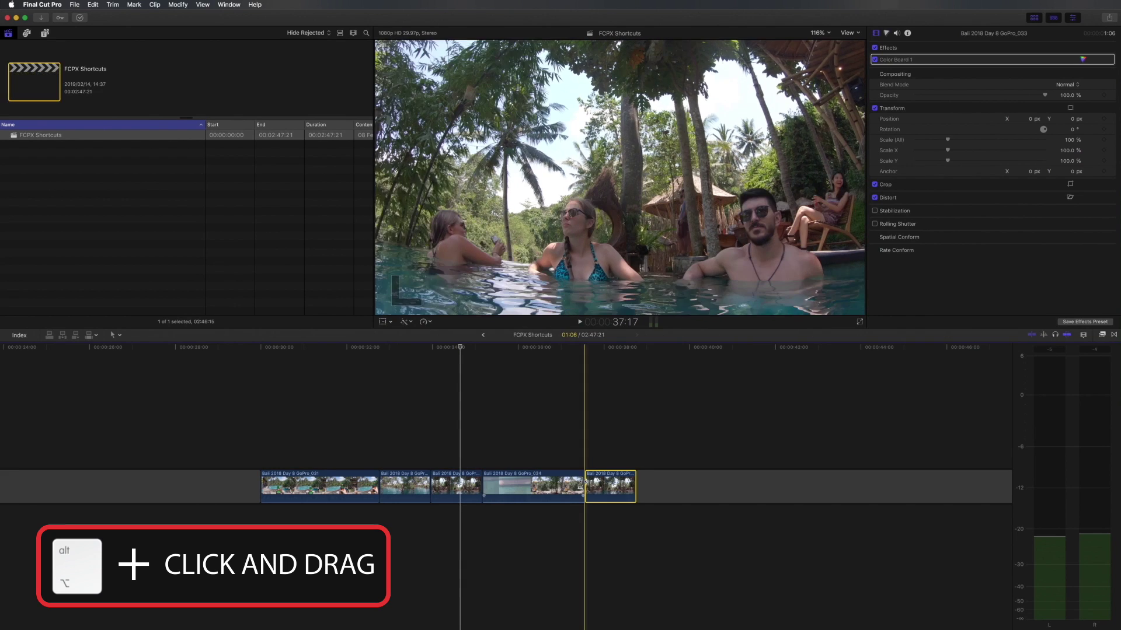
key("super+a")
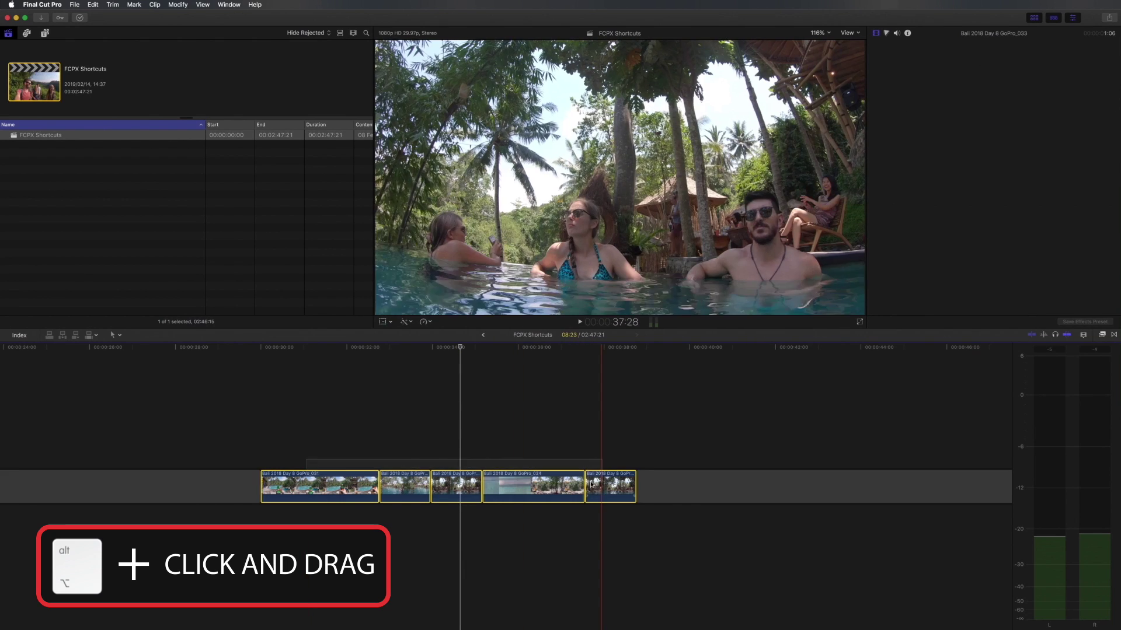
left_click_drag(538, 485, 635, 485)
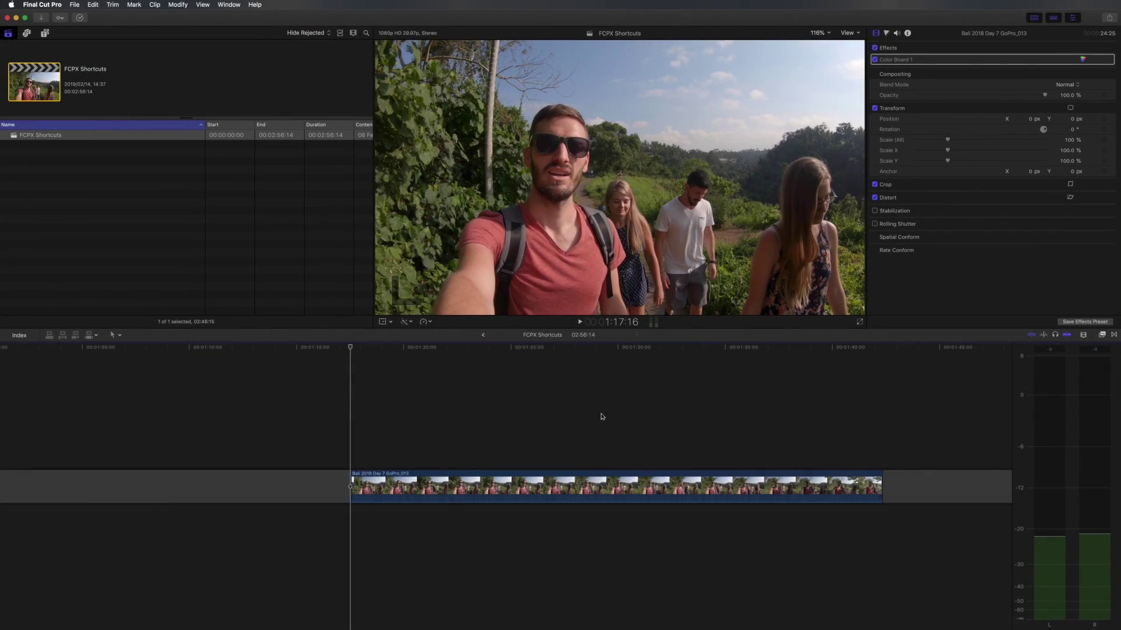
key("l")
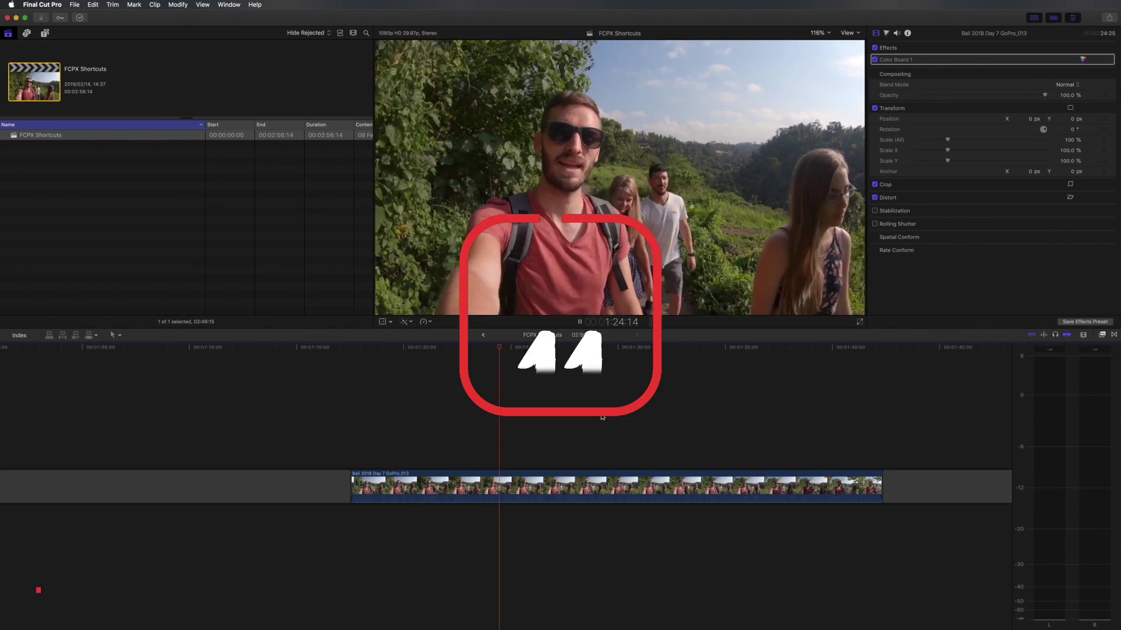
key("k")
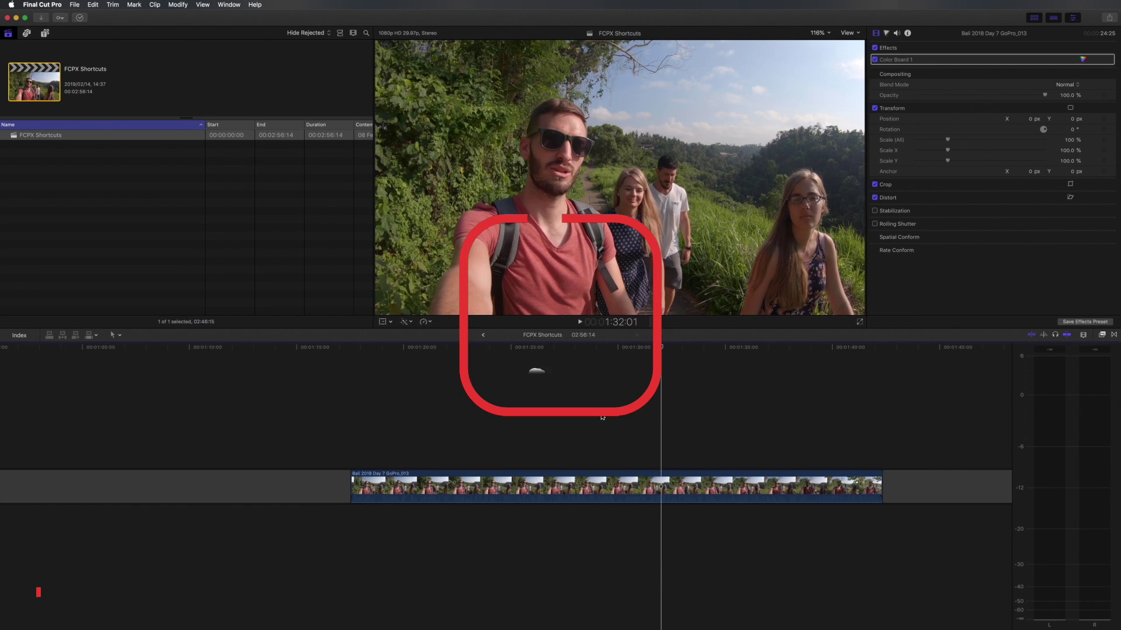
key("j")
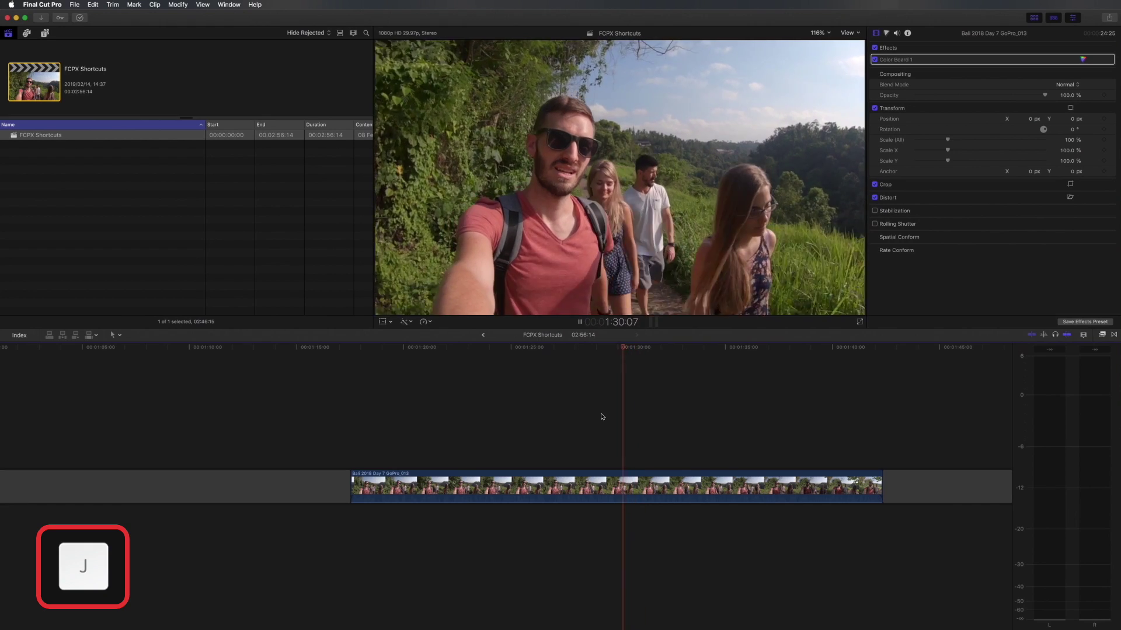
key("j")
key("j")
key("j")
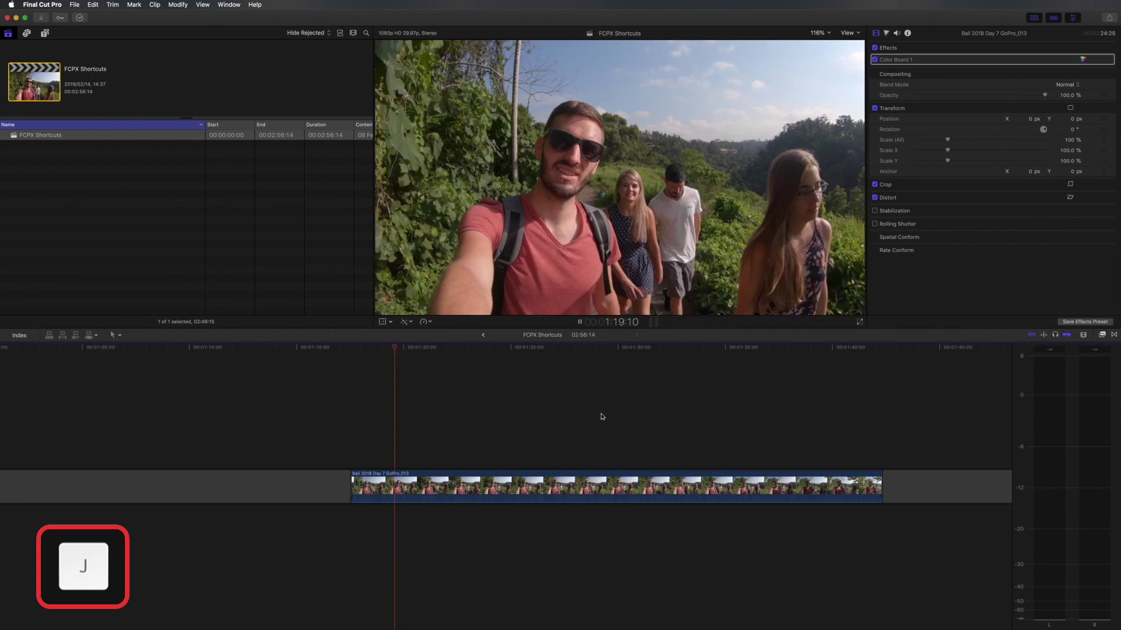
key("space")
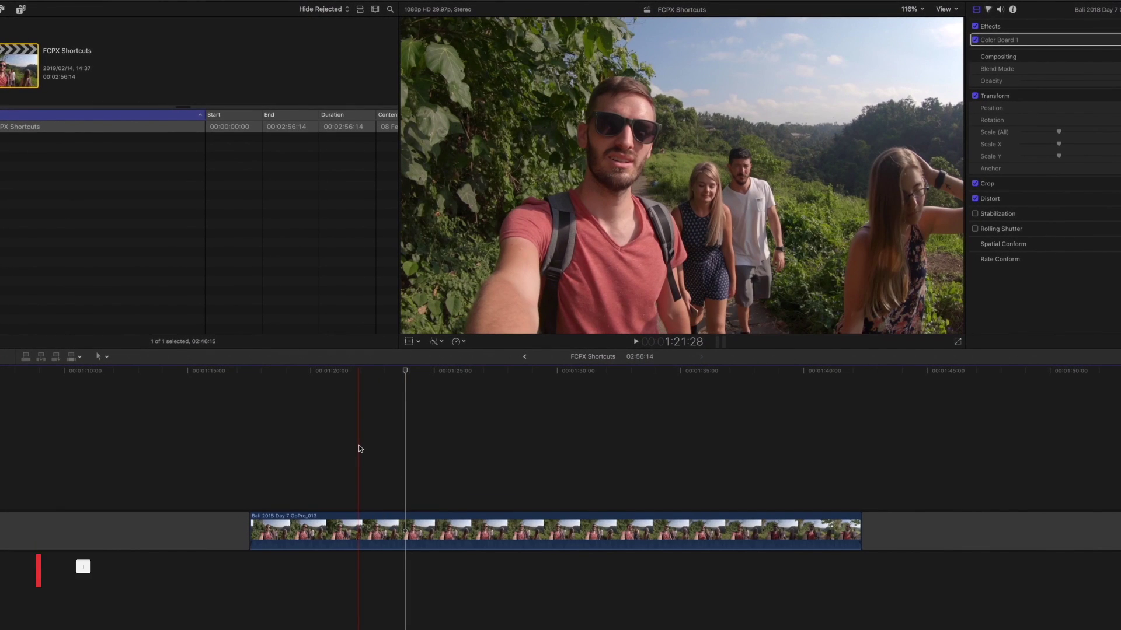
Blade Day 7 GoPro_013 at the skimmer, mark an end point and the whole-clip range, then clear it
key("super+b")
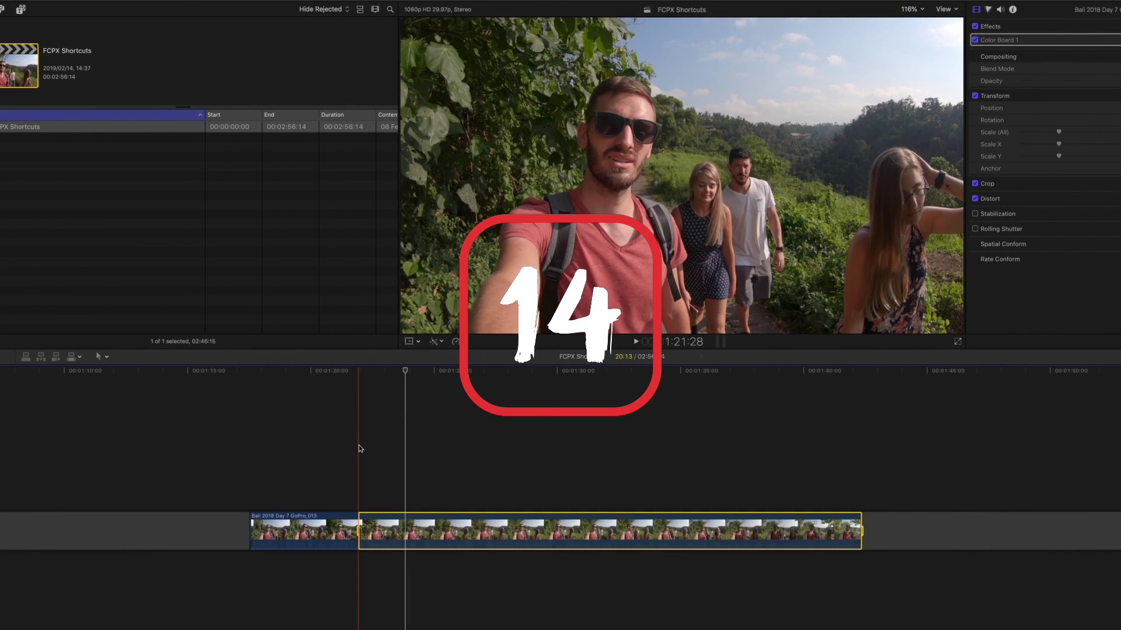
key("o")
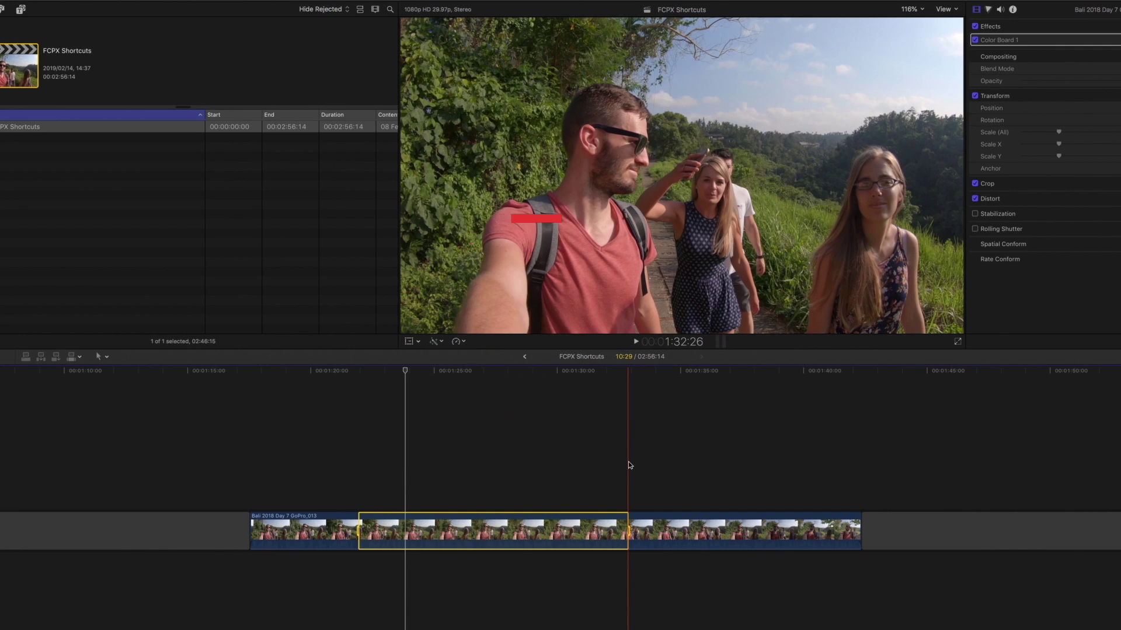
key("x")
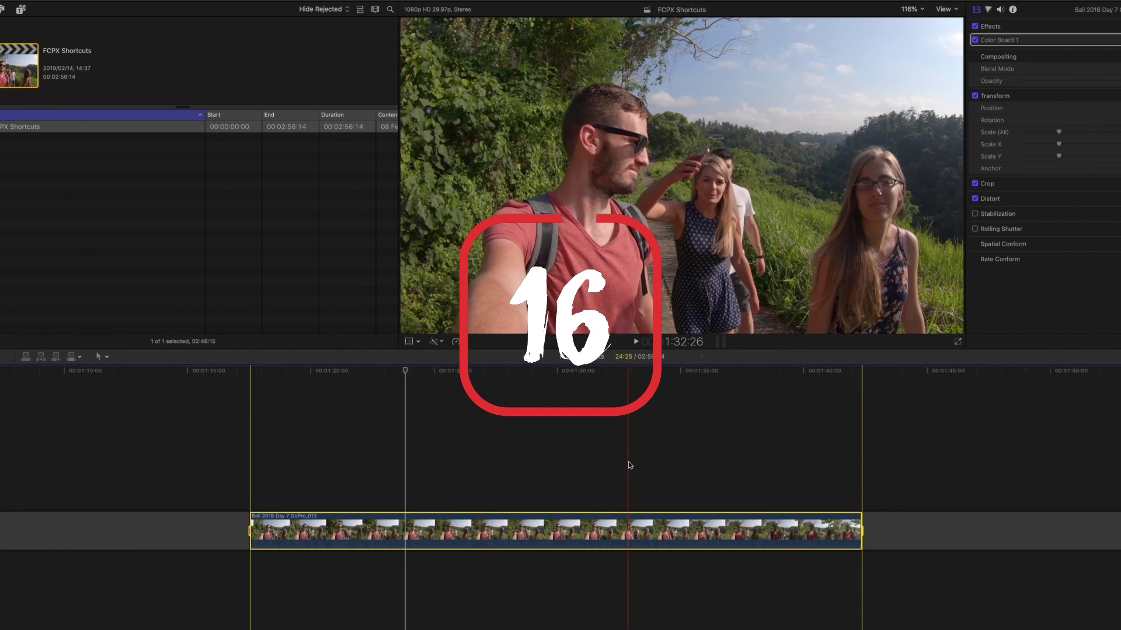
key("alt+x")
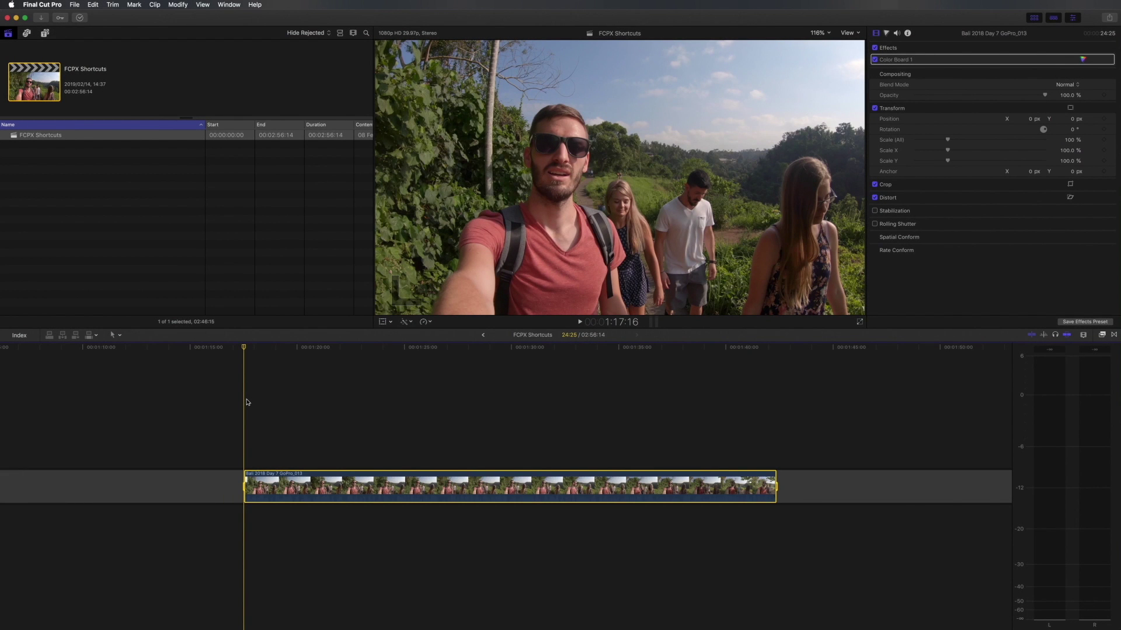
Cancel the Cmd+E export dialog and open the Destinations preferences
key("super+e")
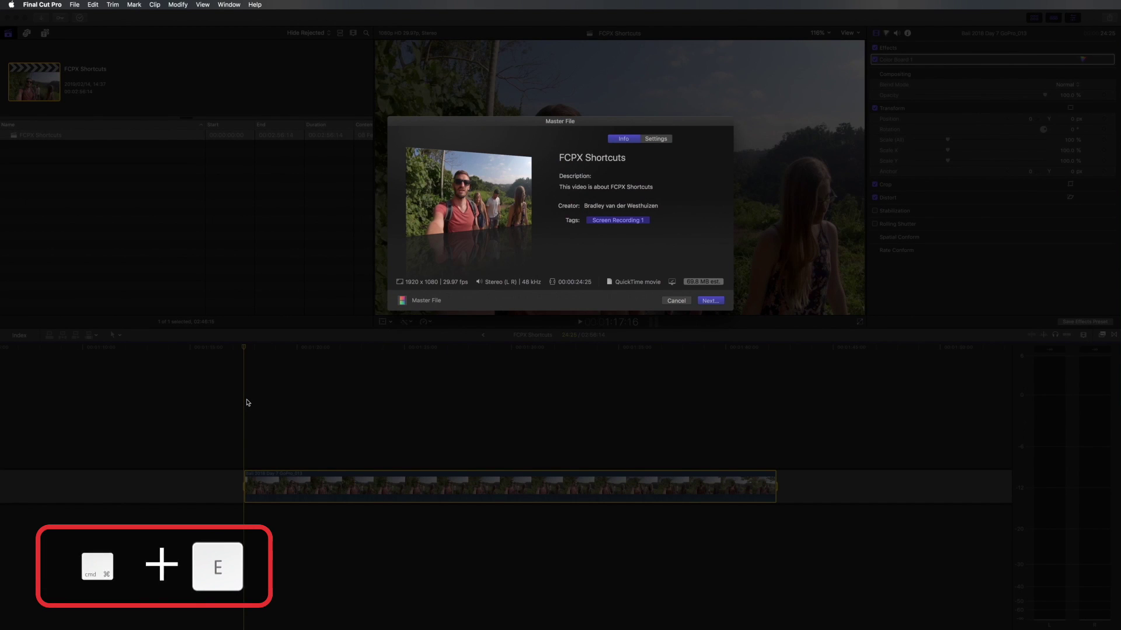
key("Escape")
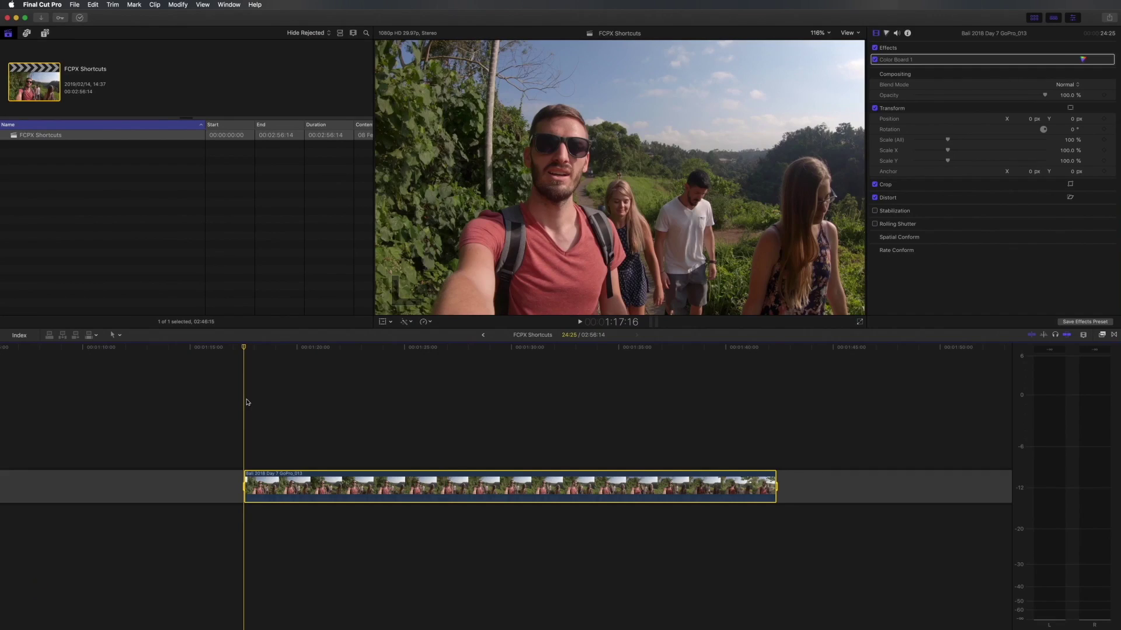
left_click(58, 8)
left_click(58, 29)
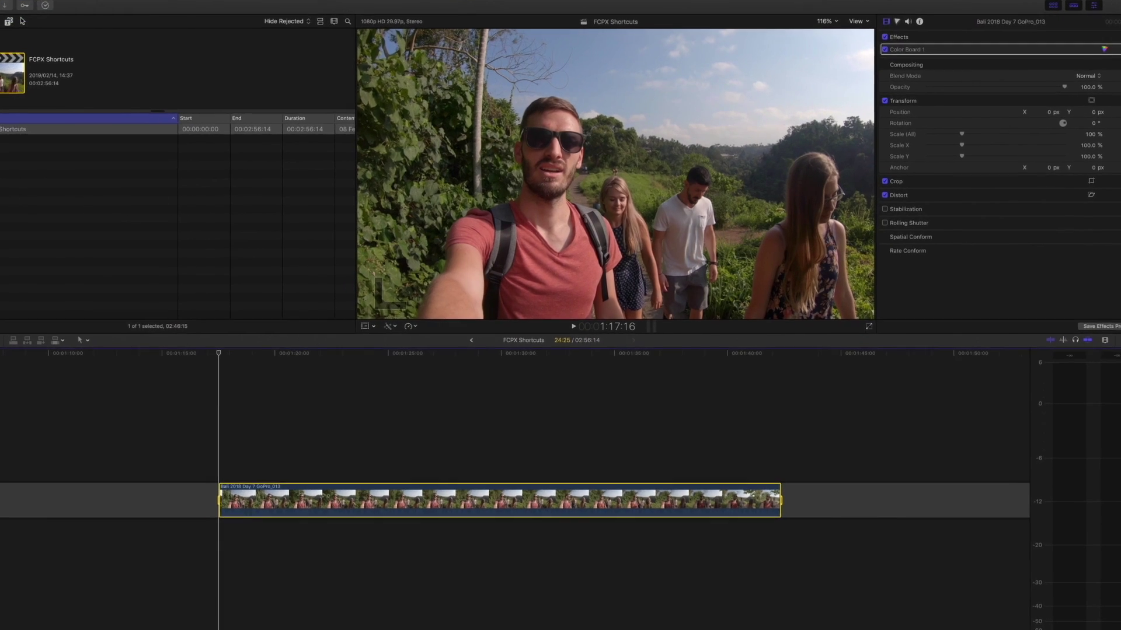
left_click(574, 157)
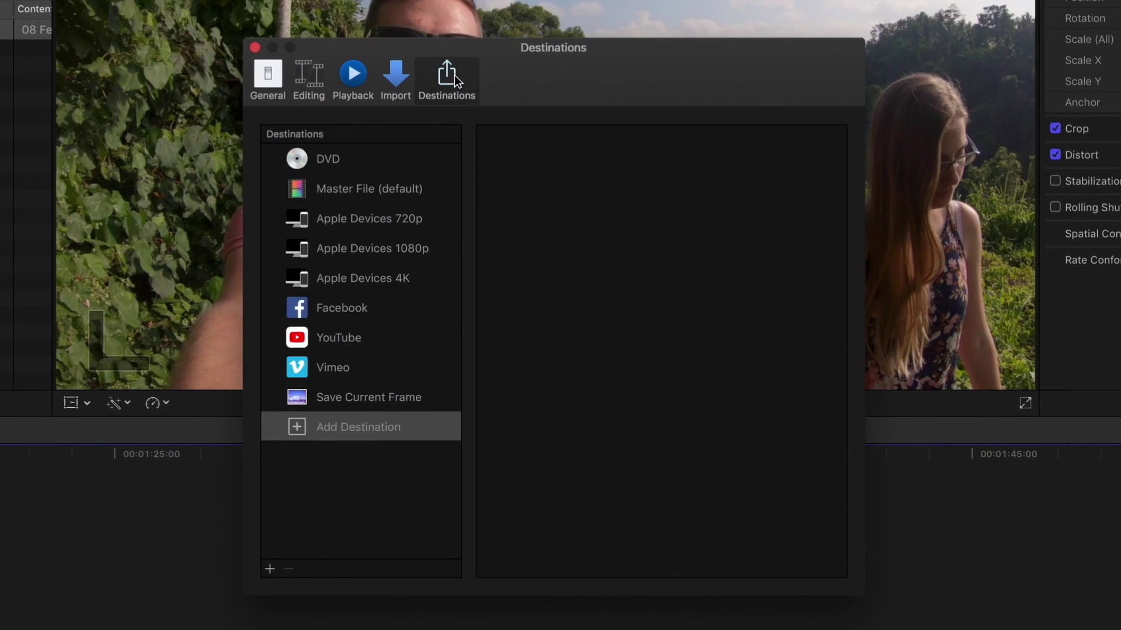
Show the options for the Master File destination, then for the Vimeo destination
double_click(352, 194)
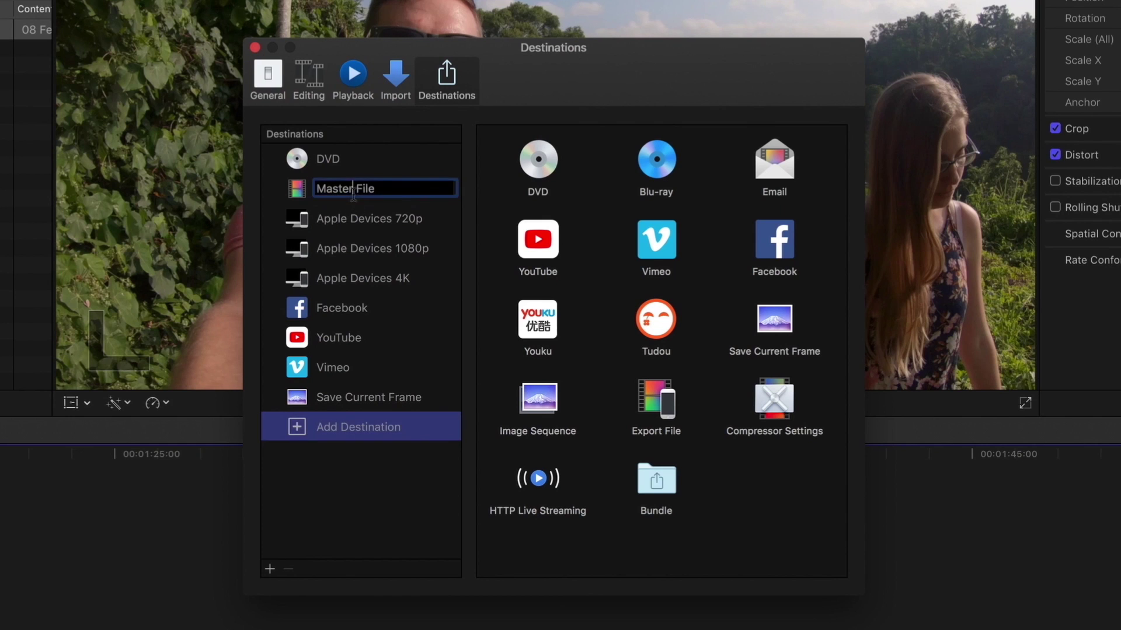
right_click(302, 187)
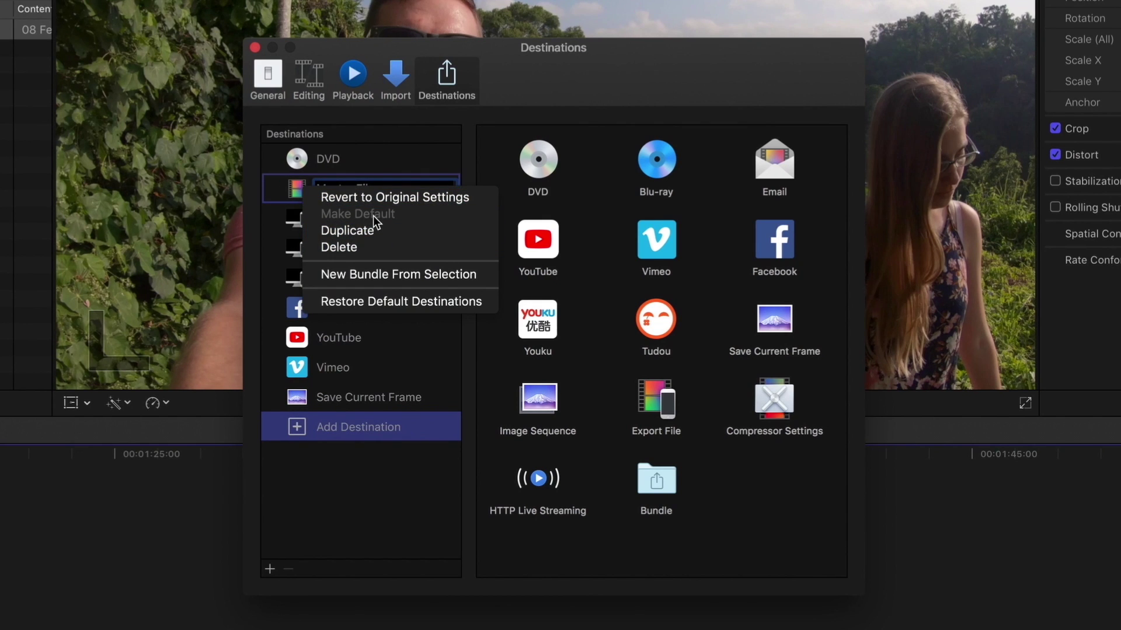
left_click(386, 151)
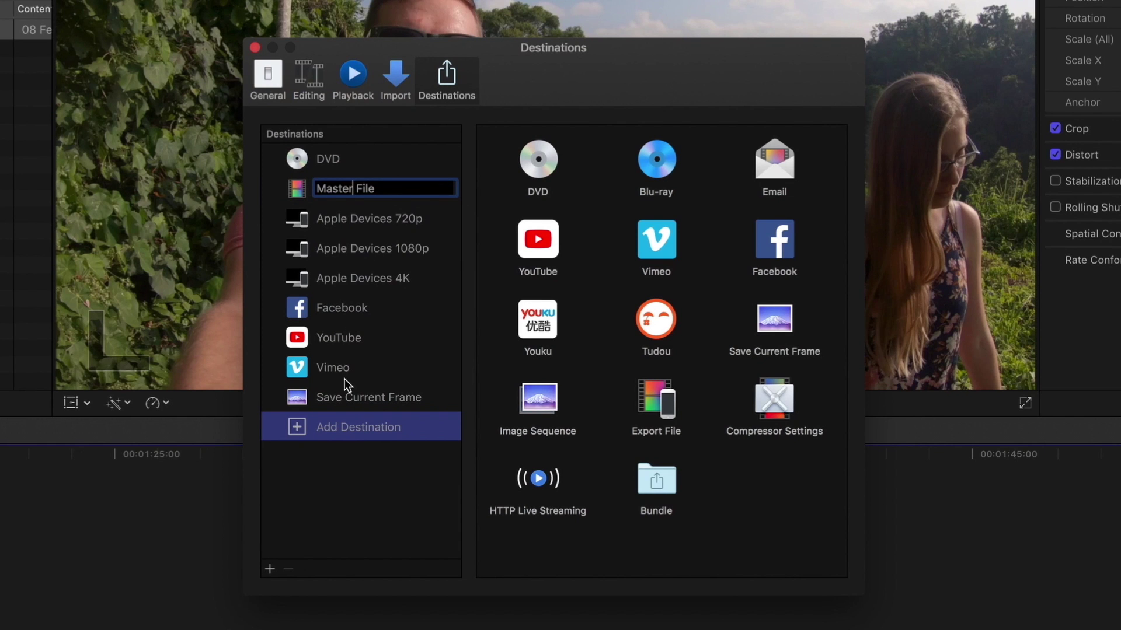
right_click(331, 369)
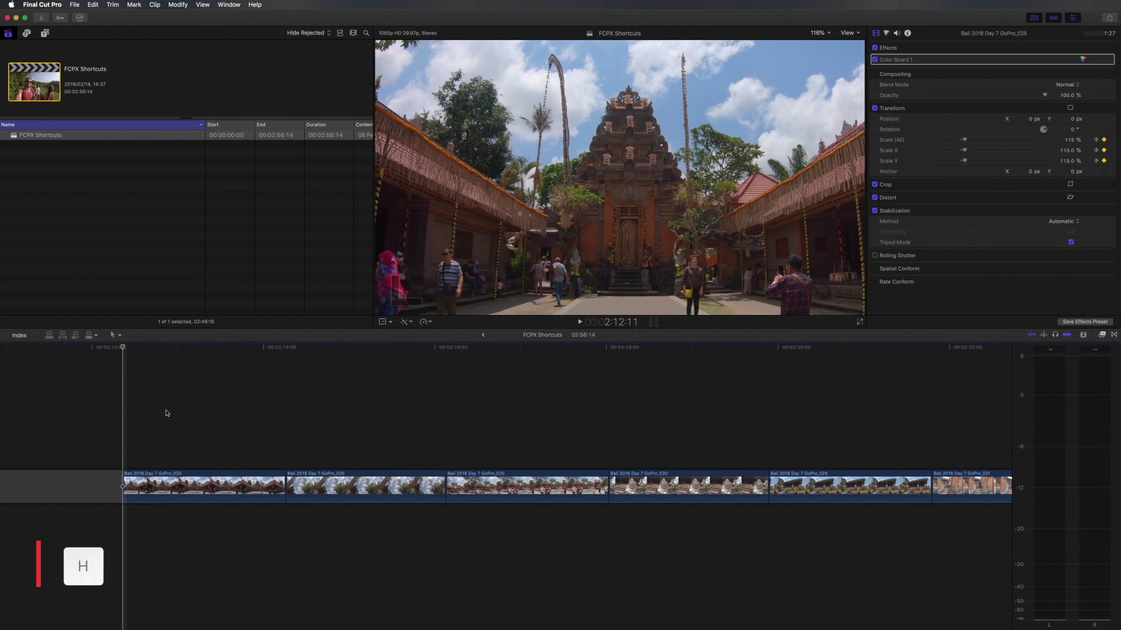
Pan the timeline to the later Day 7 clips and blade three of them
key("h")
left_click_drag(523, 438, 351, 430)
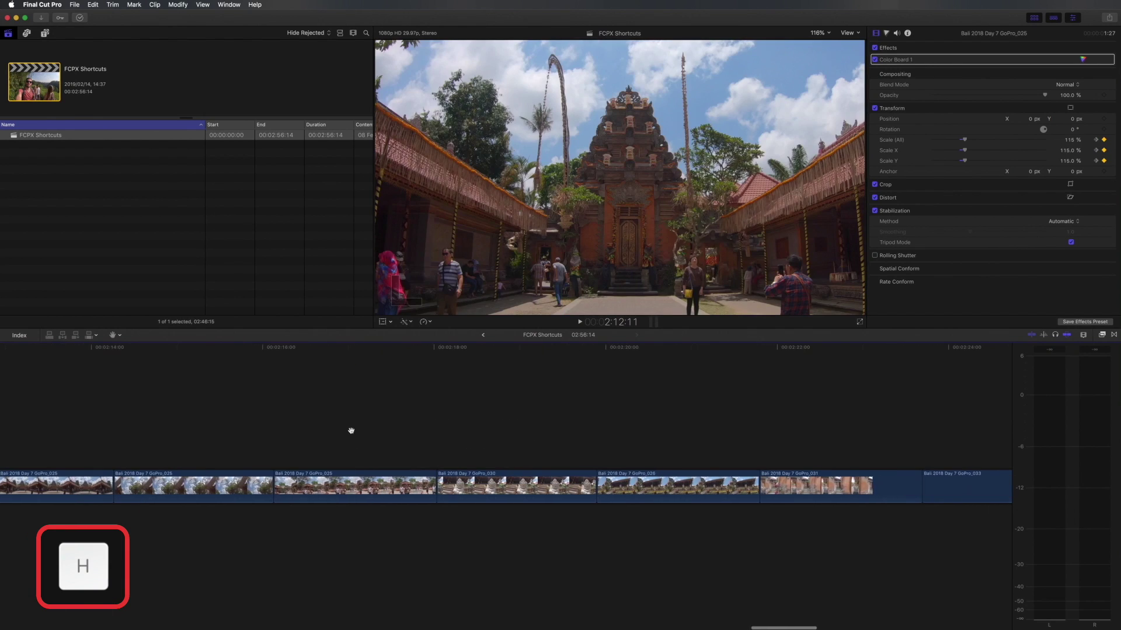
left_click_drag(685, 435, 583, 426)
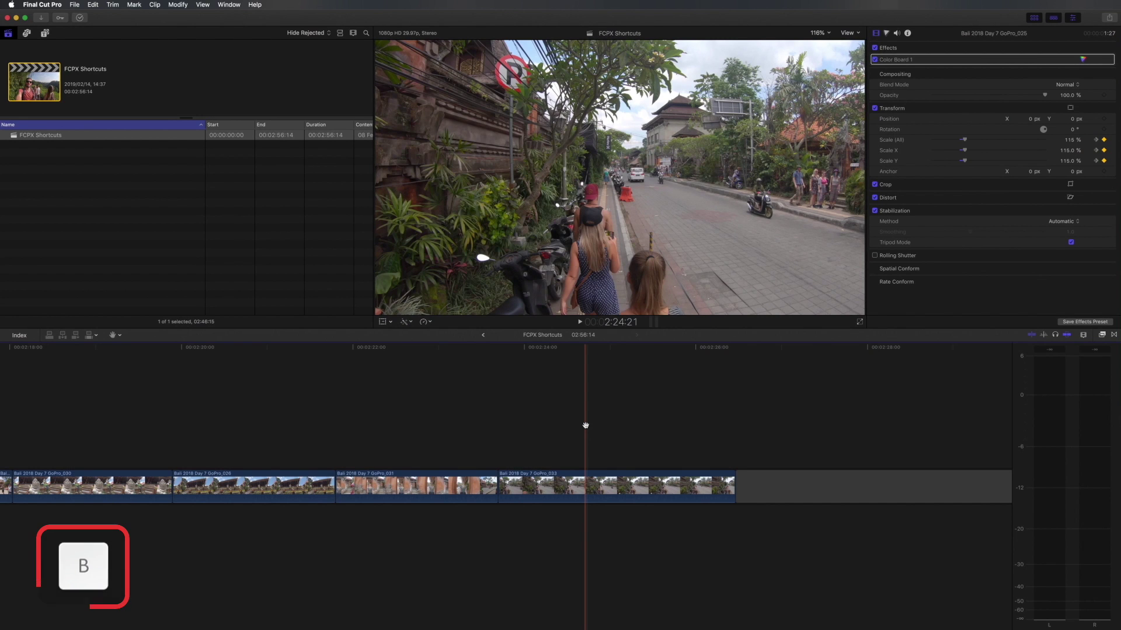
left_click(572, 484)
left_click(436, 484)
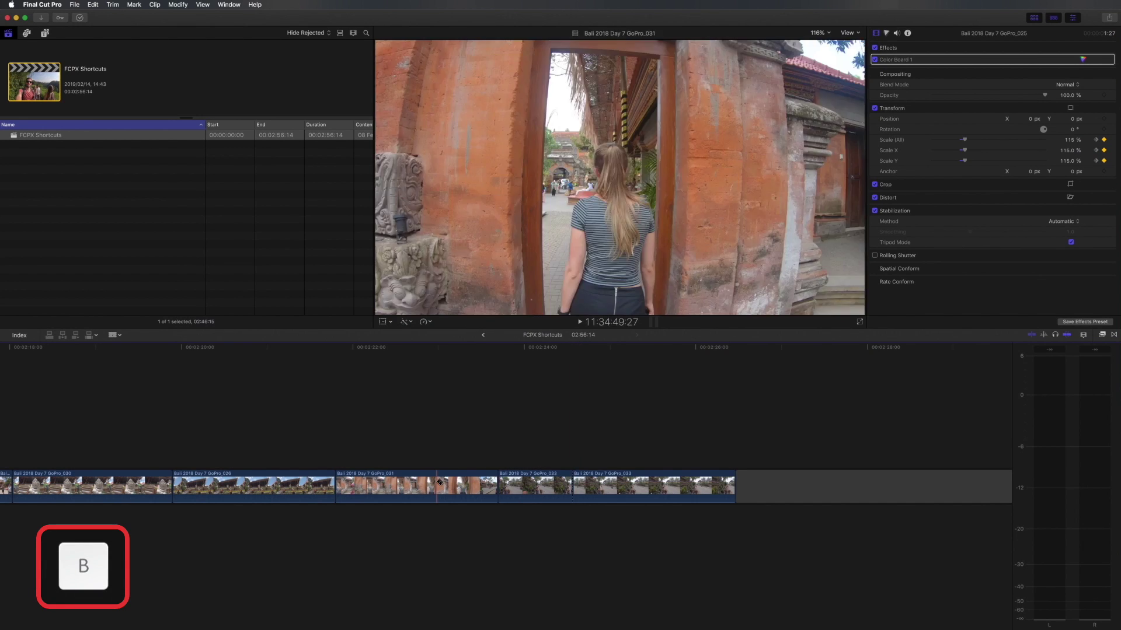
left_click(290, 484)
Mark a short range inside GoPro_033 and drag its volume down within that range
key("a")
left_click(289, 439)
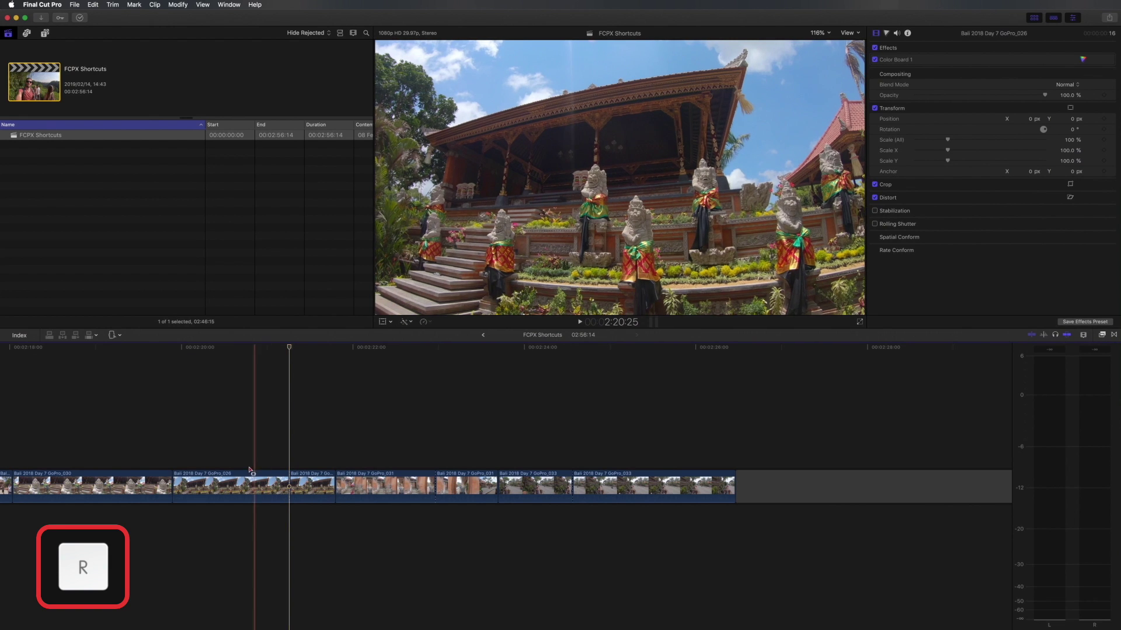
left_click_drag(200, 484, 445, 485)
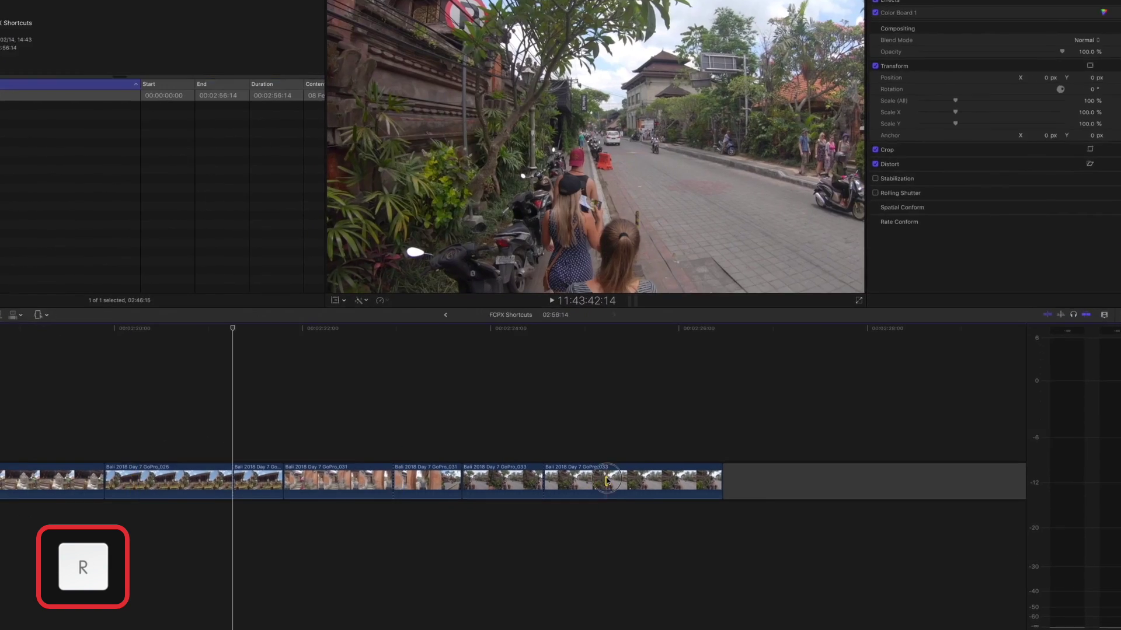
left_click_drag(631, 484, 708, 485)
left_click_drag(630, 447, 611, 450)
left_click(611, 390)
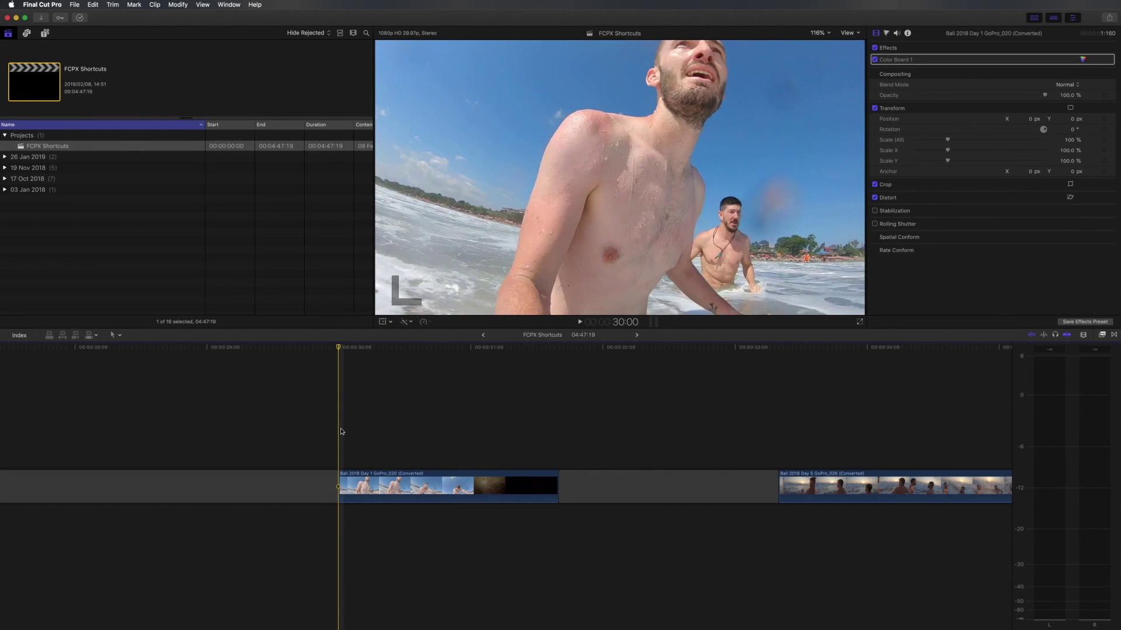
Slow the Bali 2018 Day 1 GoPro_020 beach clip to 25% speed
key("l")
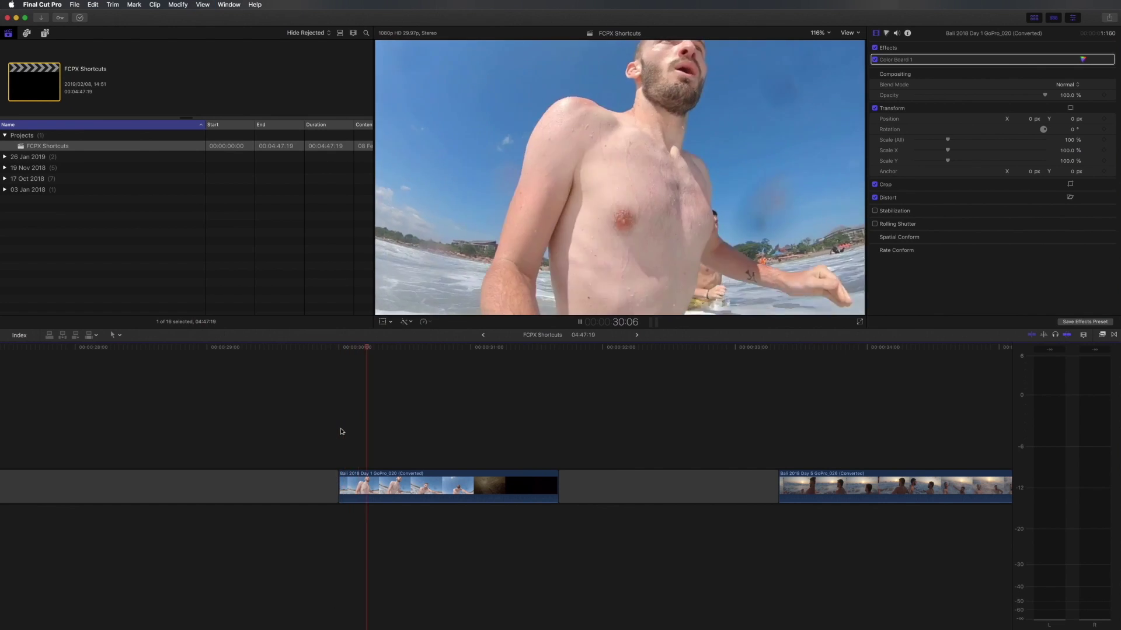
key("k")
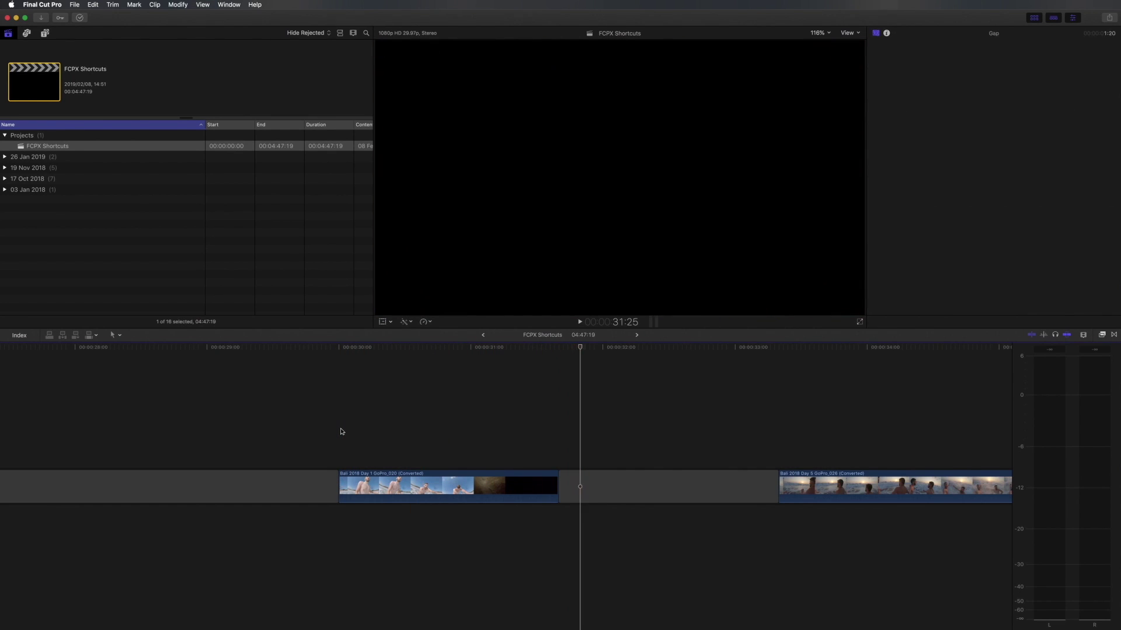
left_click(397, 483)
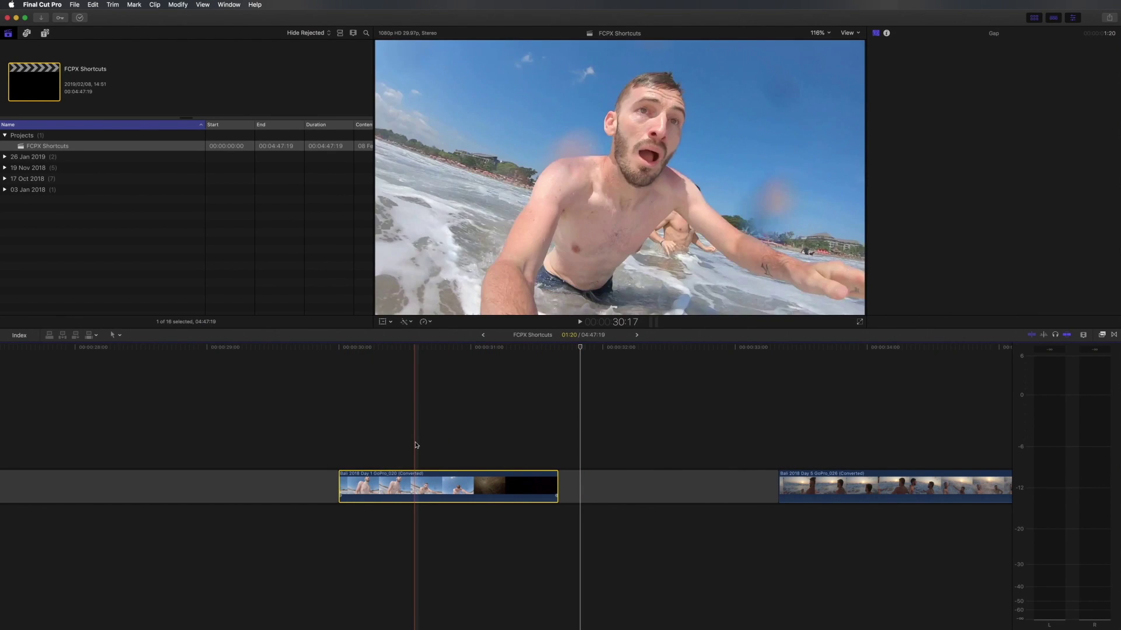
key("super+r")
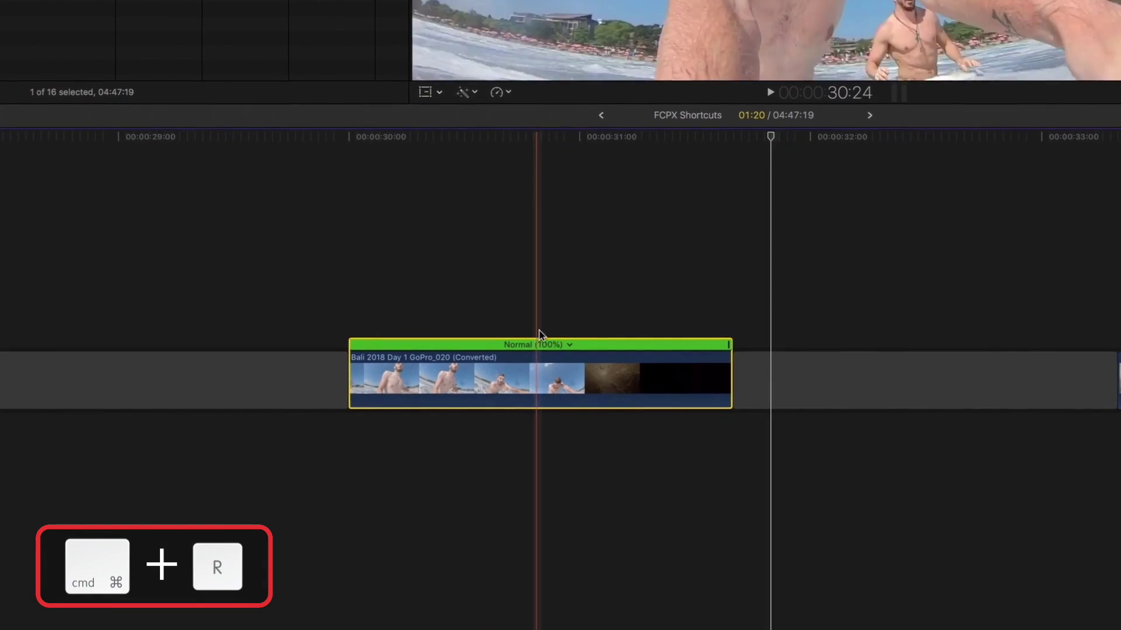
left_click(569, 344)
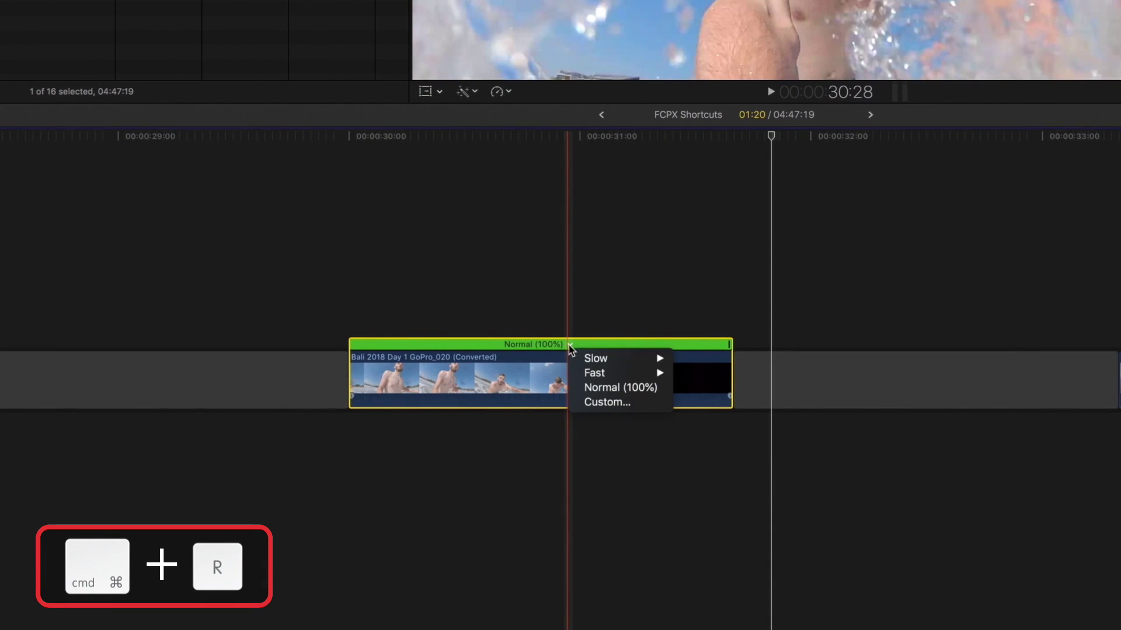
mouse_move(607, 358)
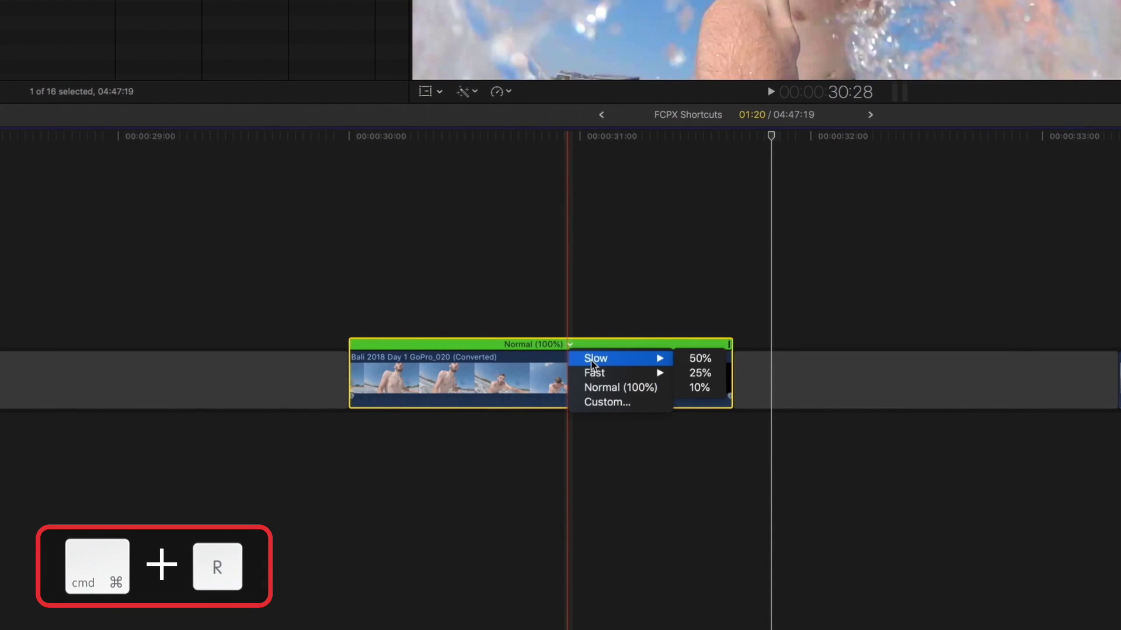
left_click(714, 375)
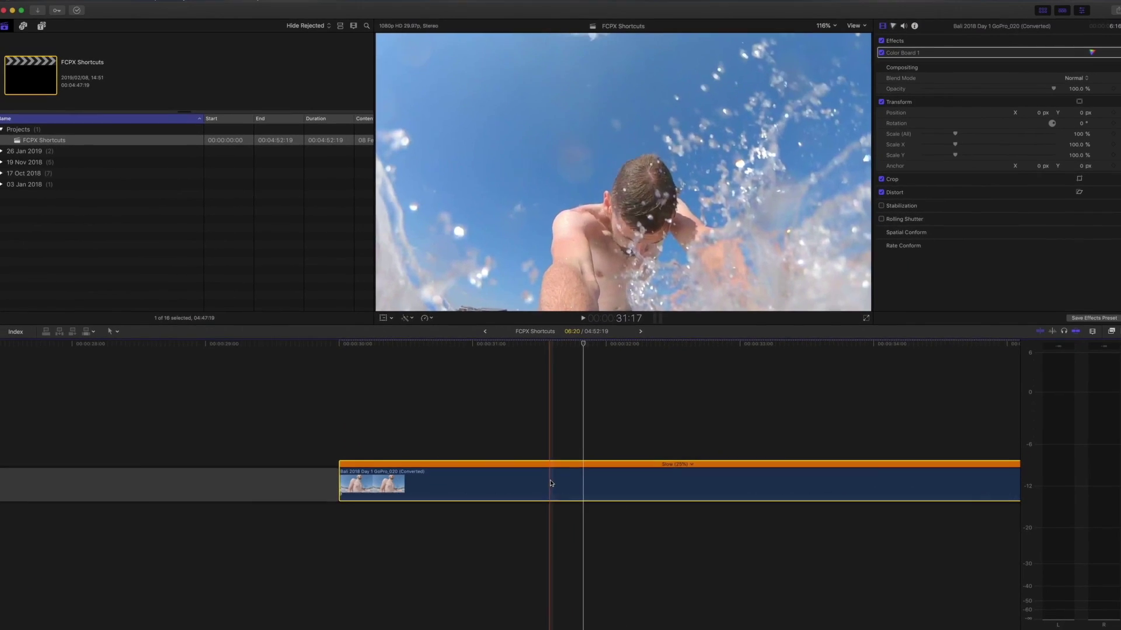
Play the slowed clip, reset it to Normal (100%), and open Custom Speed settings
key("/")
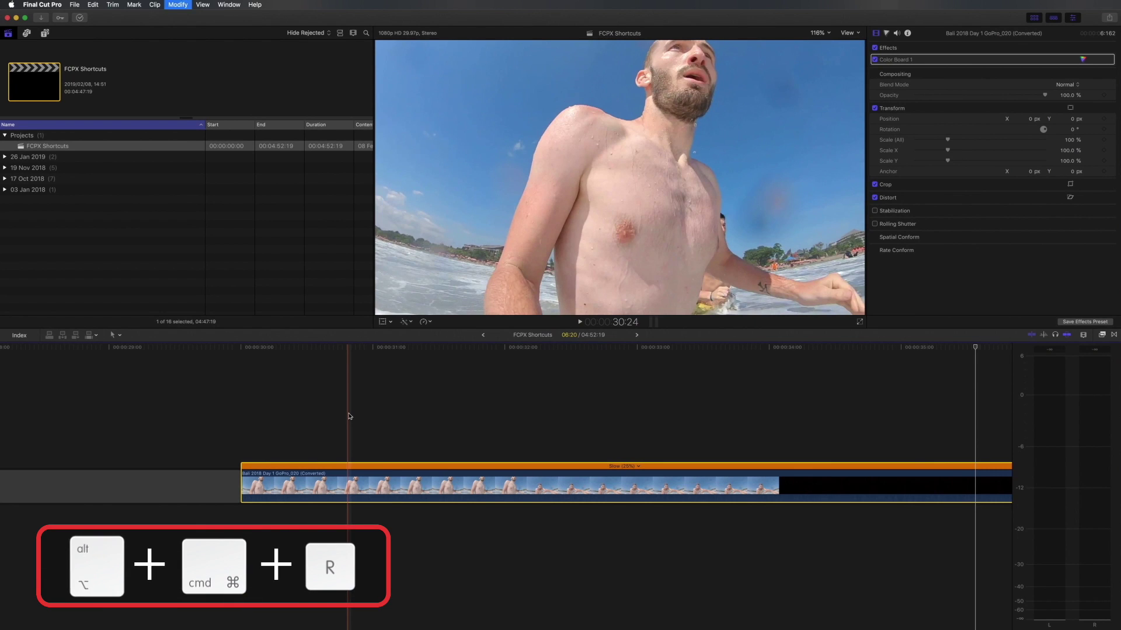
key("alt+cmd+r")
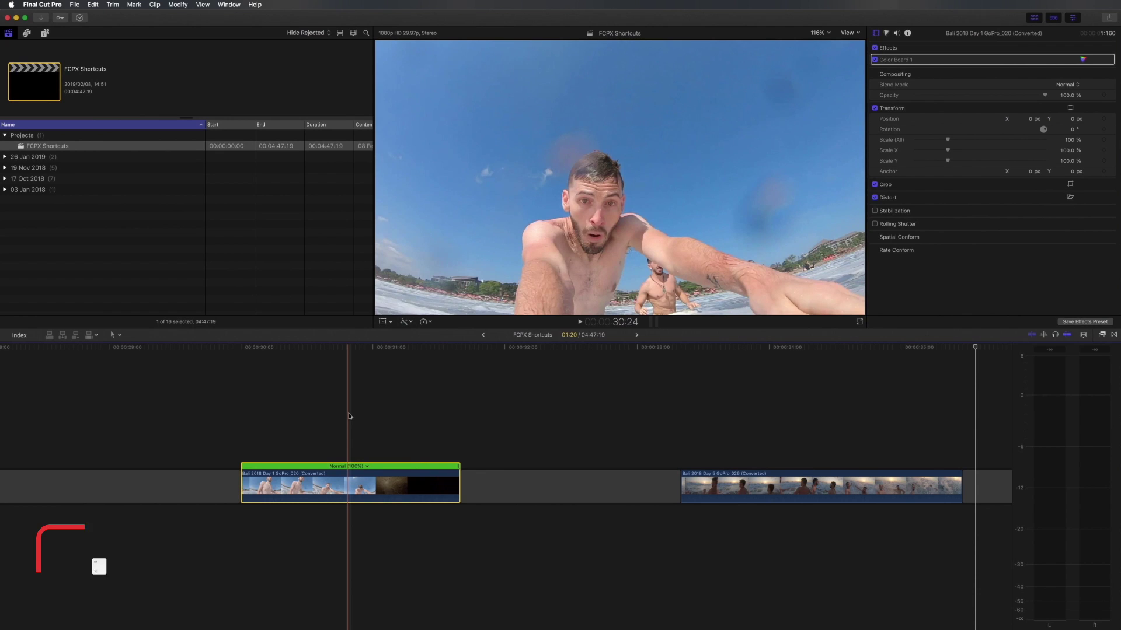
key("ctrl+alt+r")
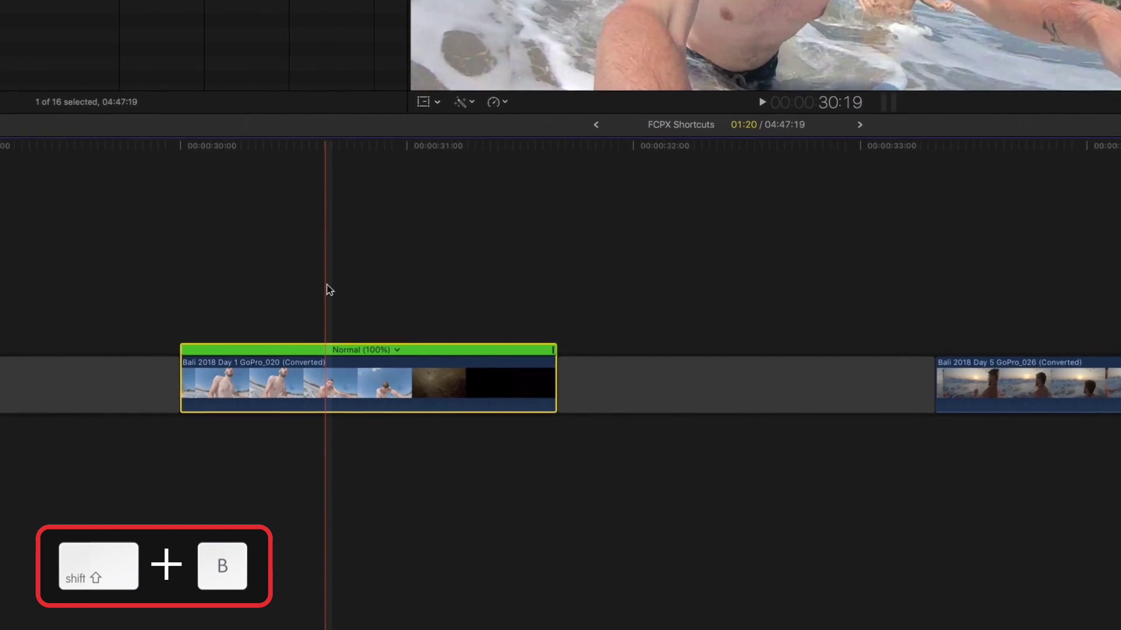
Split GoPro_020's speed at the playhead and set the second part to Slow 25%
key("shift+b")
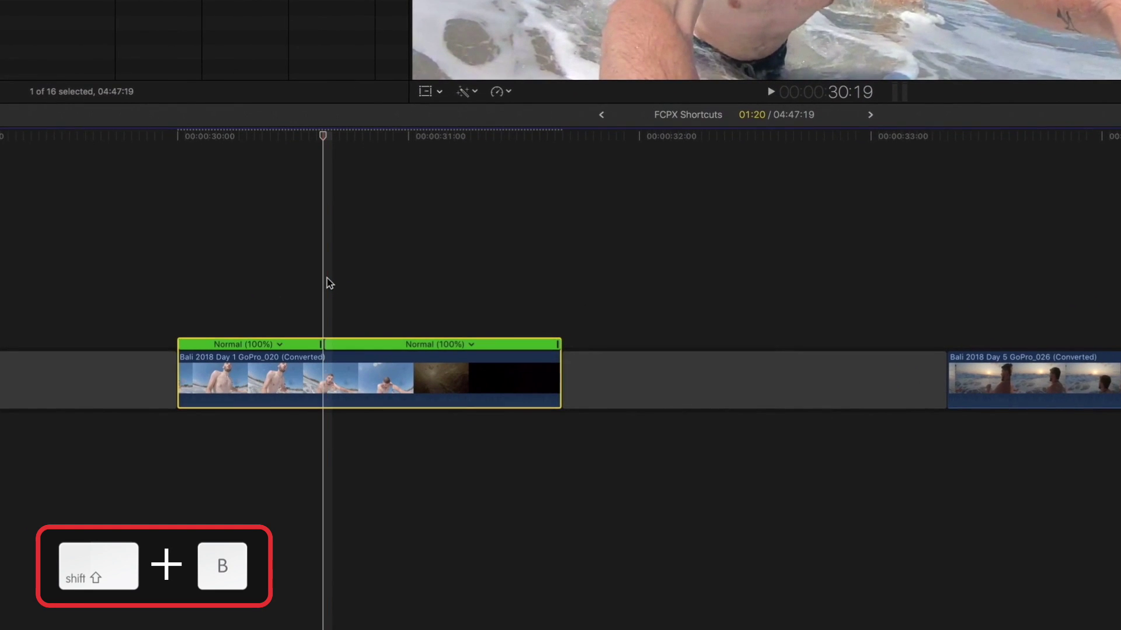
left_click(296, 307)
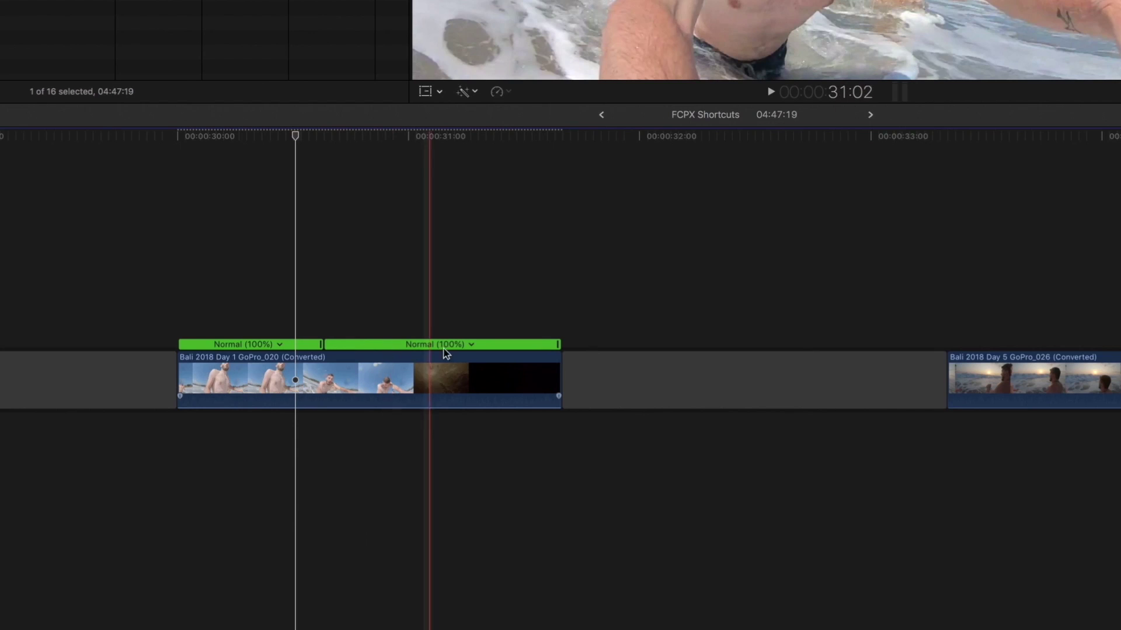
left_click(472, 345)
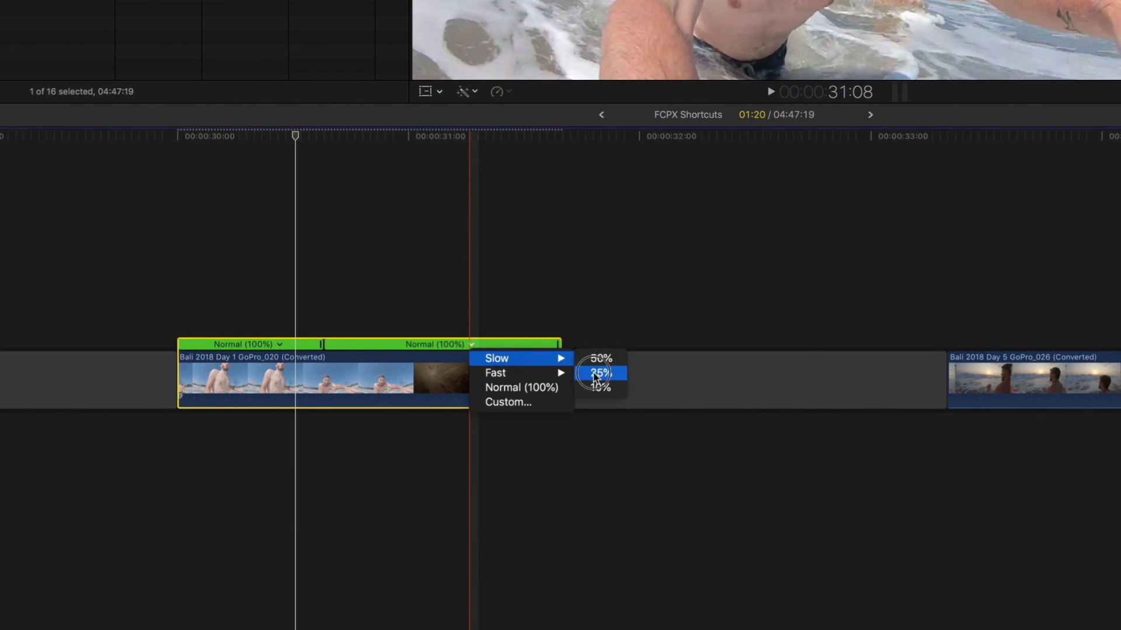
left_click(594, 373)
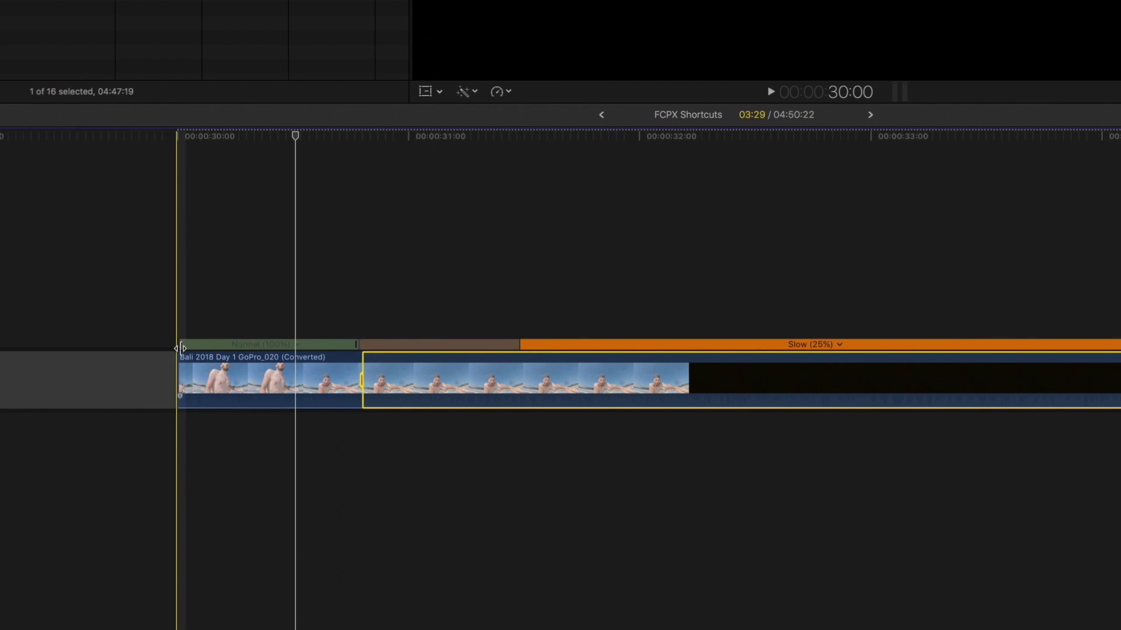
Lengthen the speed ramp into the slow section and play back from 31:23
left_click(200, 350)
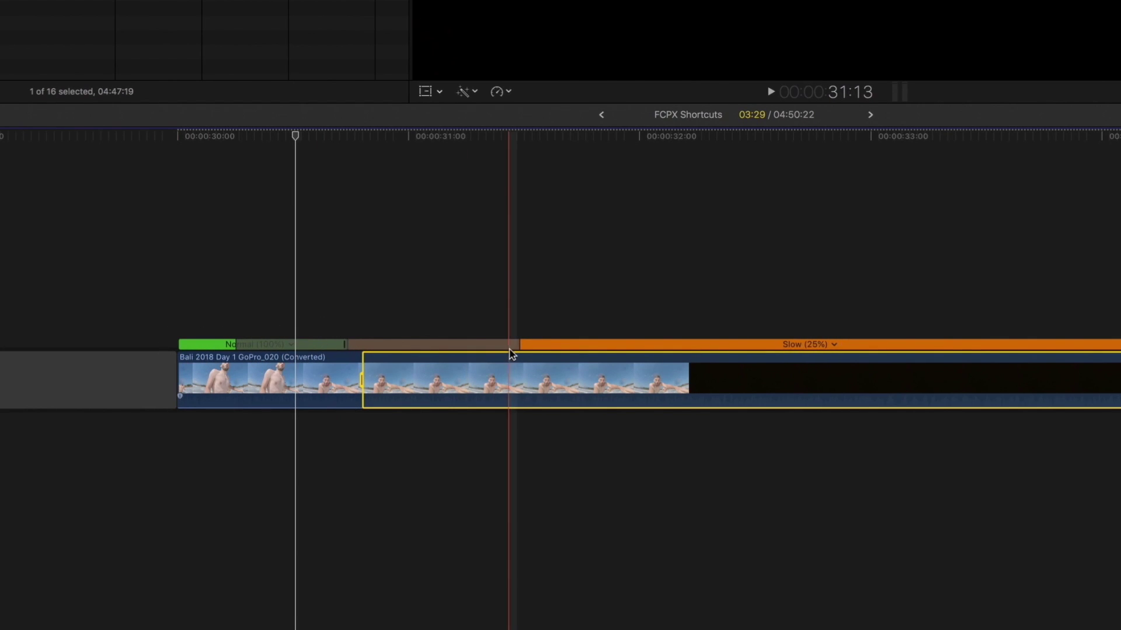
left_click_drag(519, 345, 590, 345)
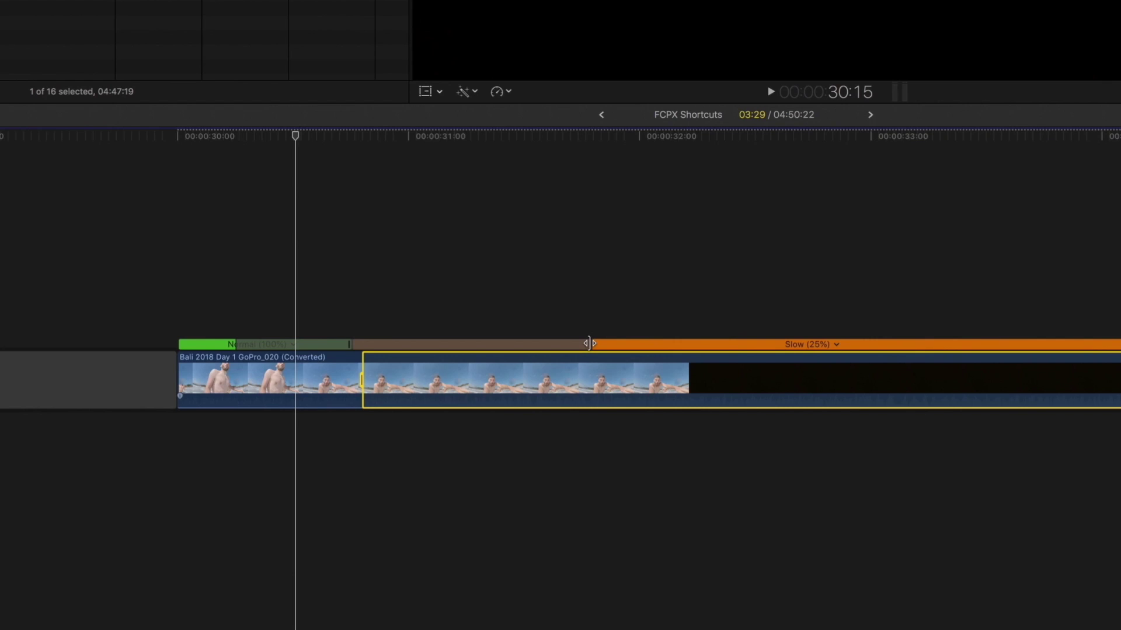
left_click(586, 318)
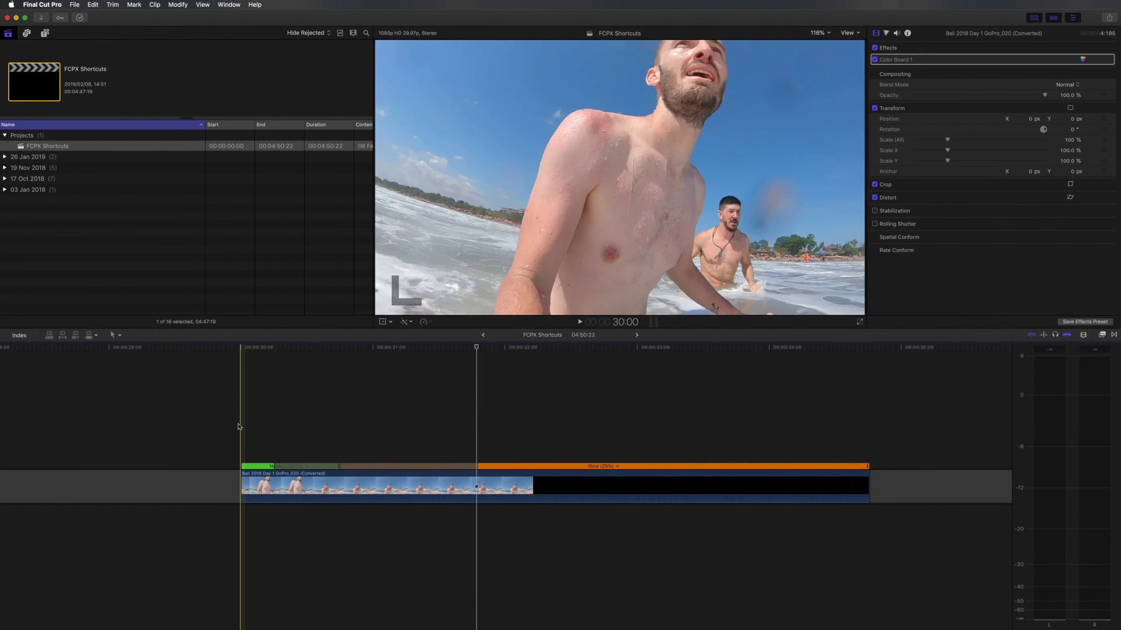
key("space")
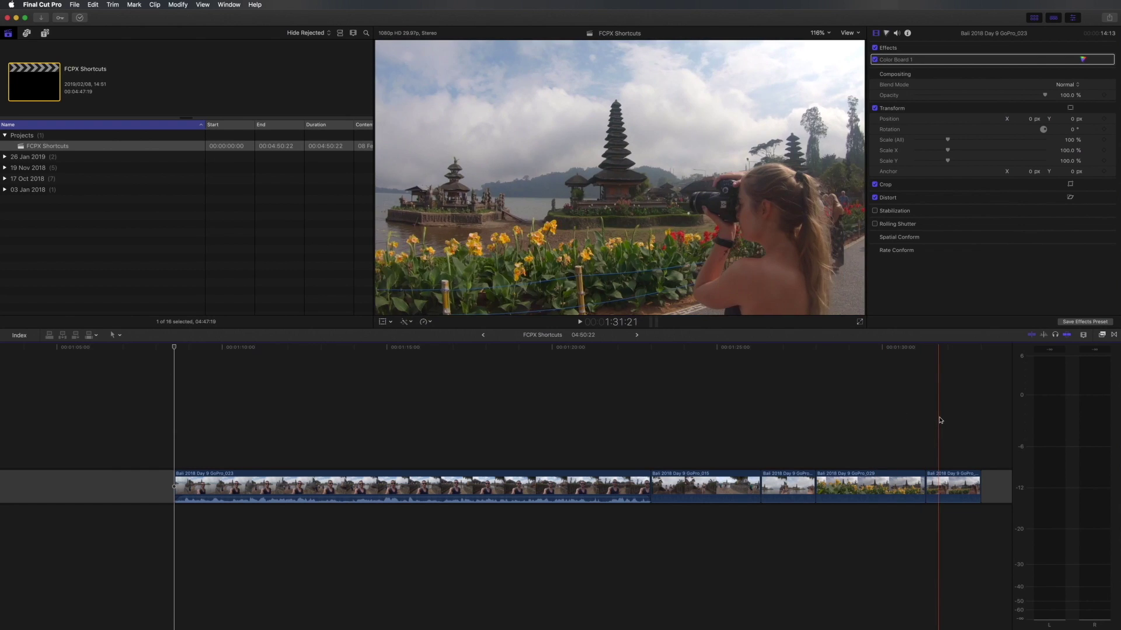
Lift the temple clips out of the storyline, drop GoPro_015 back, and group the other three into a connected storyline
left_click_drag(705, 426, 940, 494)
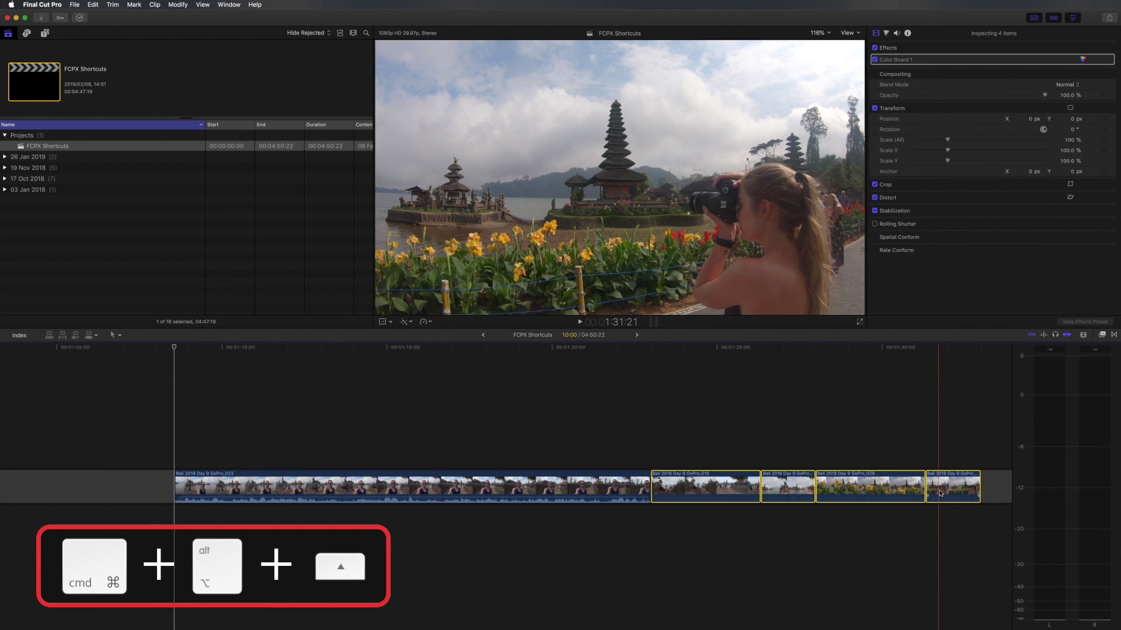
key("ctrl+alt+Up")
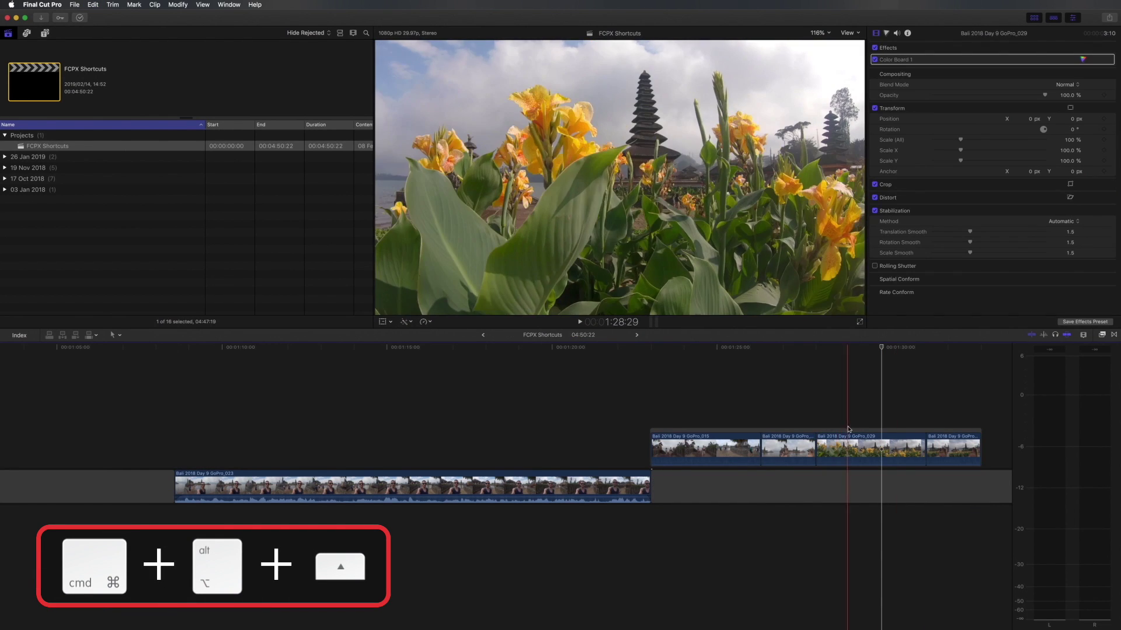
left_click(712, 415)
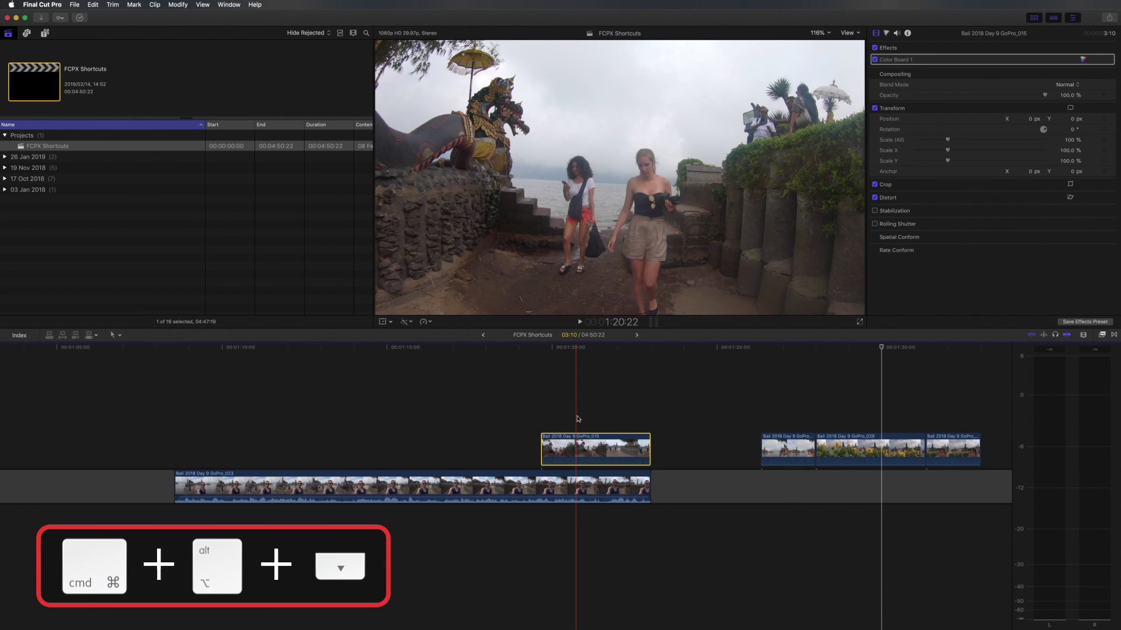
key("super+alt+Down")
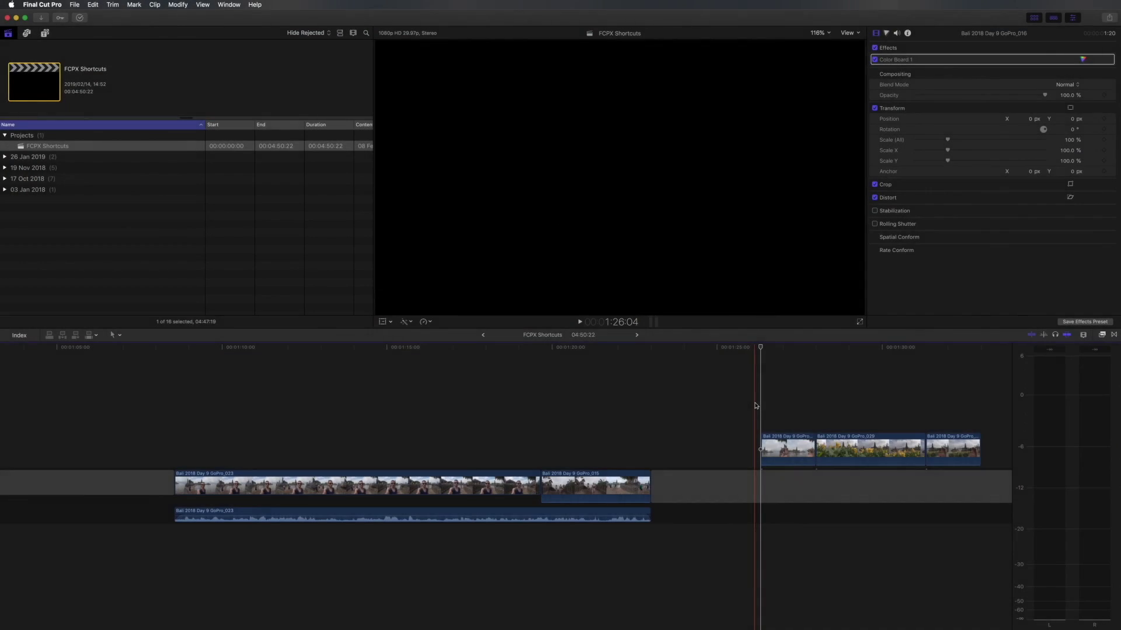
left_click_drag(770, 401, 952, 435)
key("super+g")
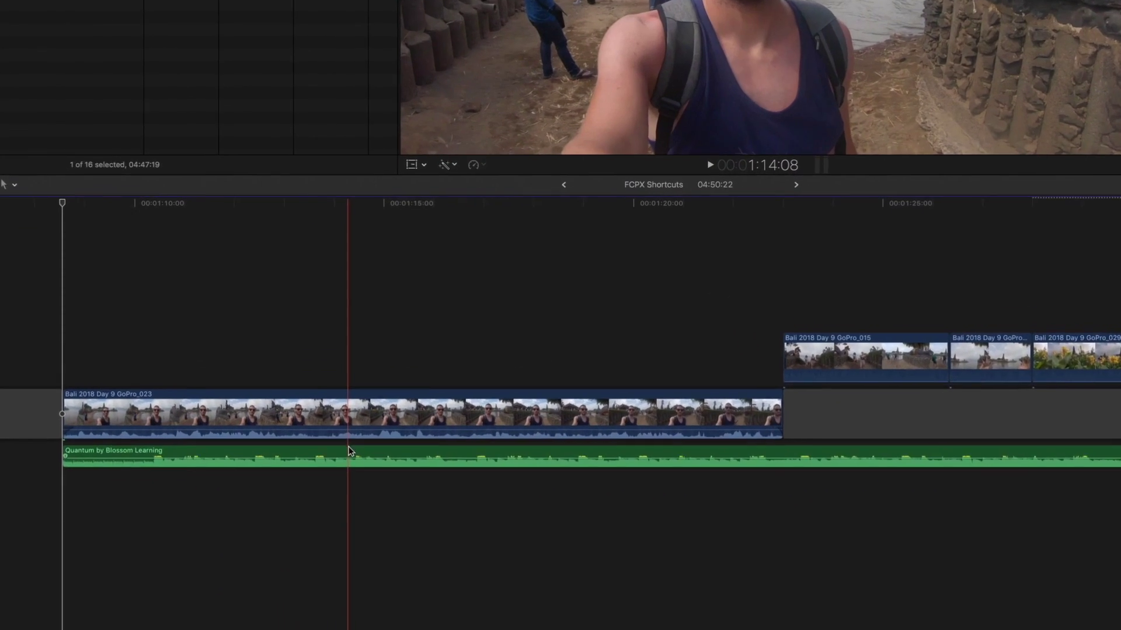
Lower the Quantum music clip to -8 dB and add two volume keyframes for a later dip
left_click(343, 513)
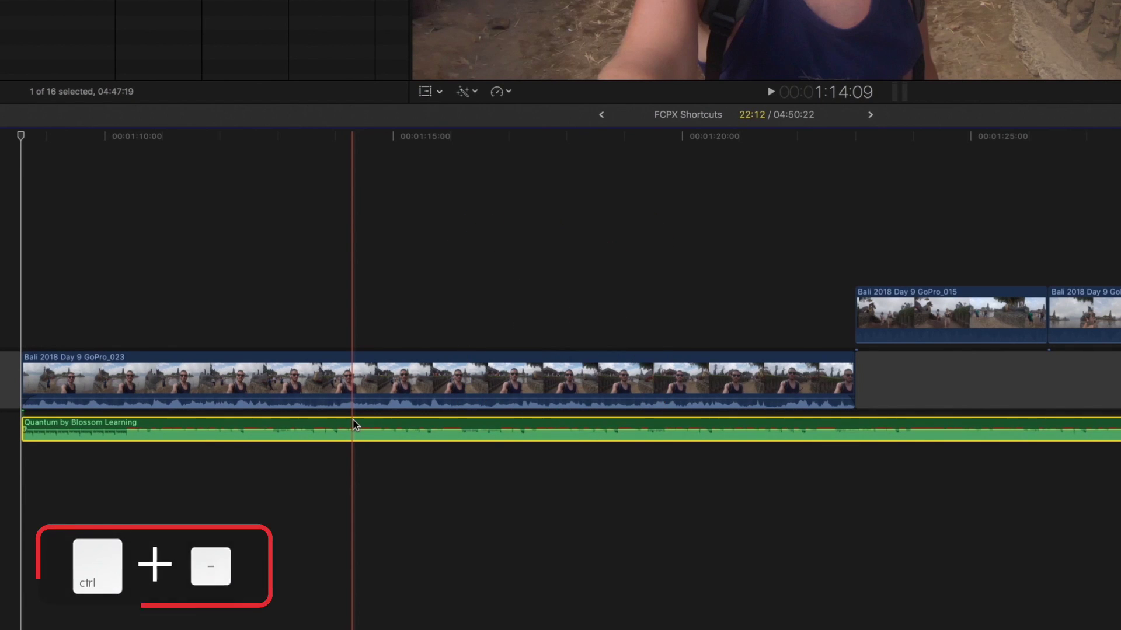
key("ctrl+minus")
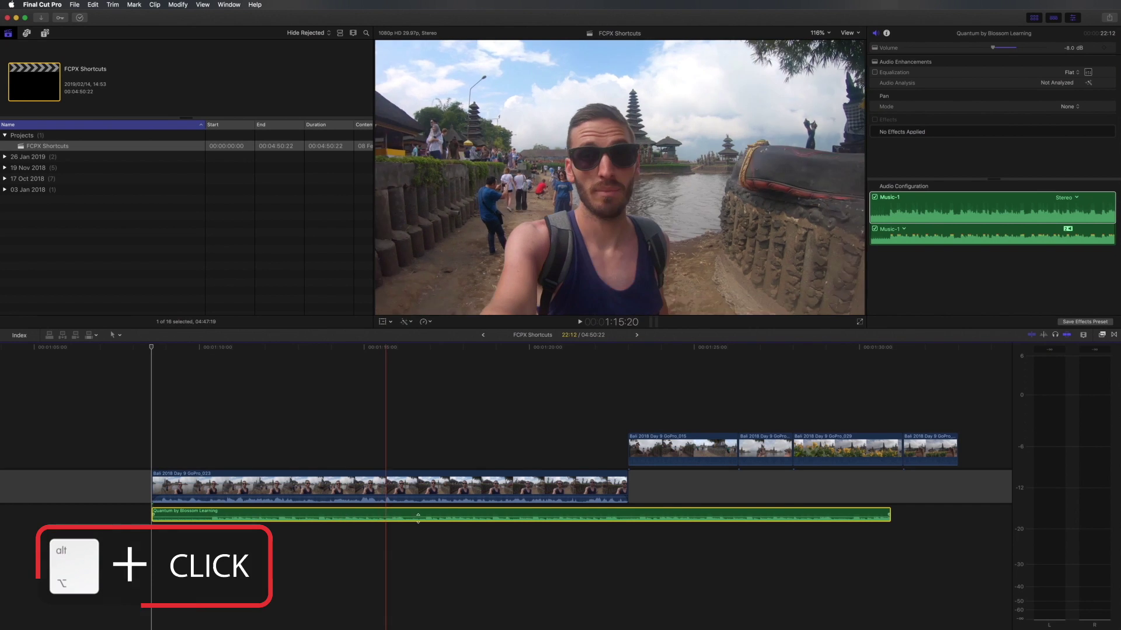
left_click(596, 519, "alt")
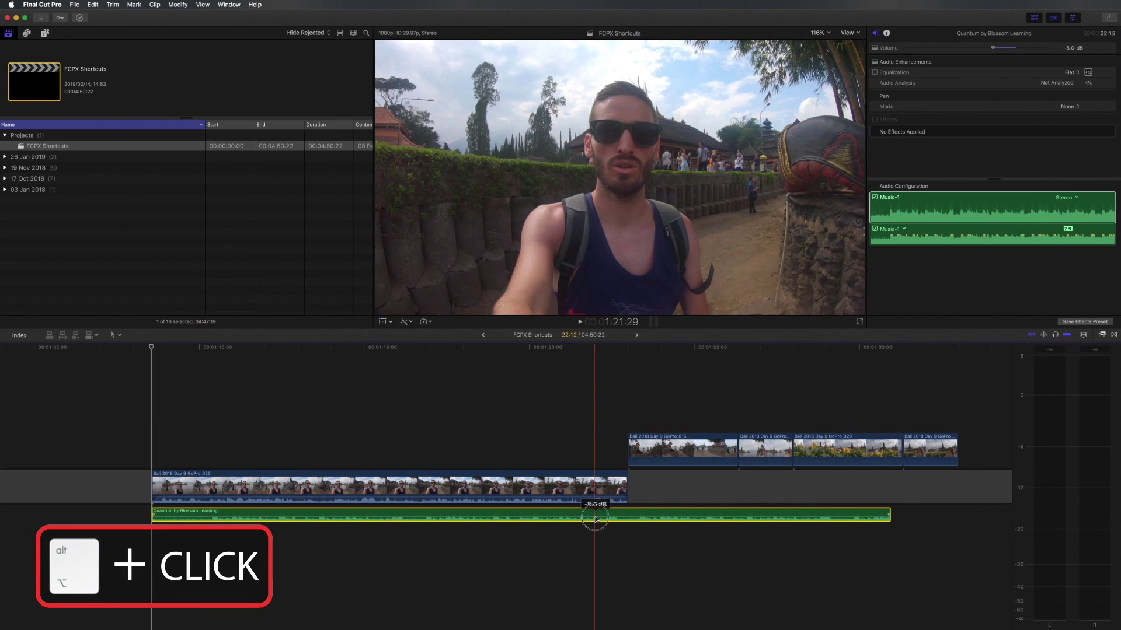
left_click(621, 517, "alt")
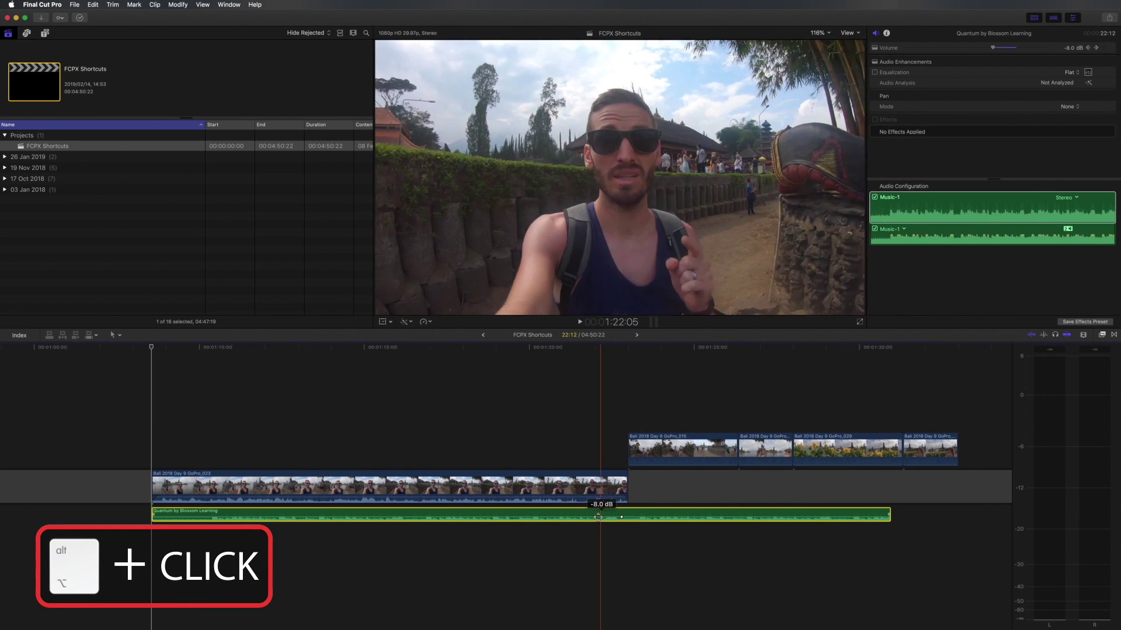
left_click(596, 517)
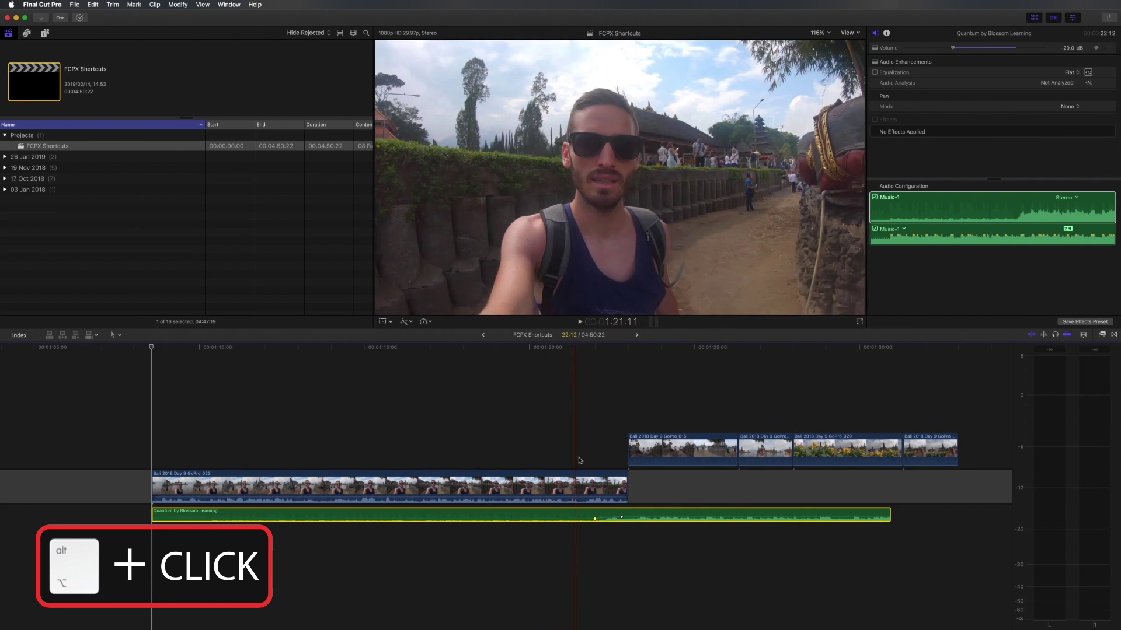
left_click(621, 518)
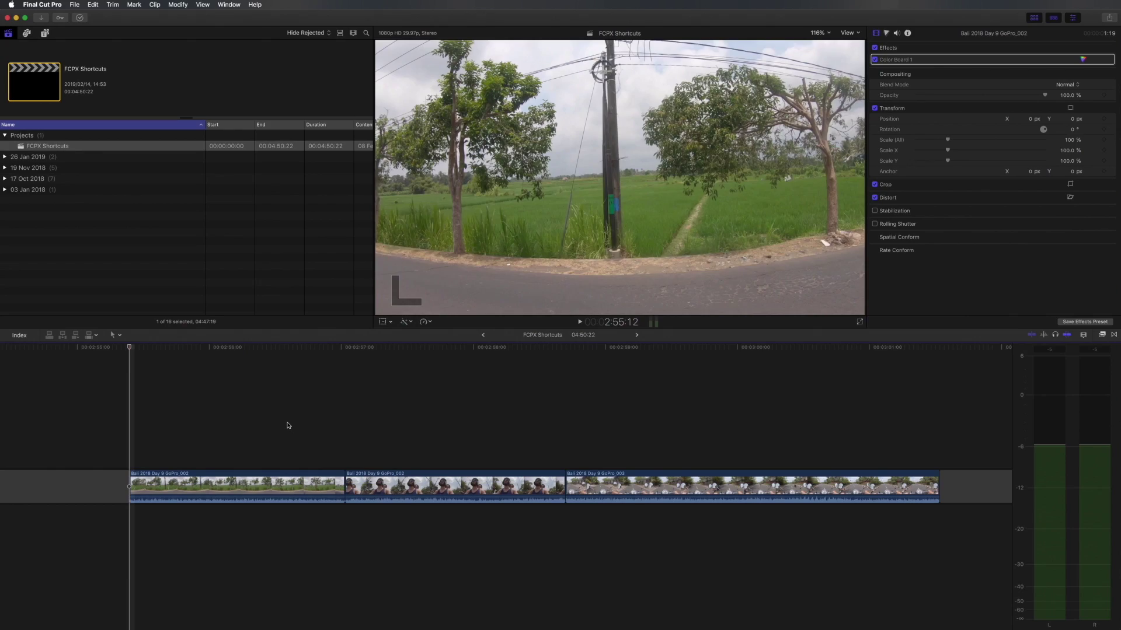
Expand the third clip's audio and extend it back to the first clip's start, then play it back
key("l")
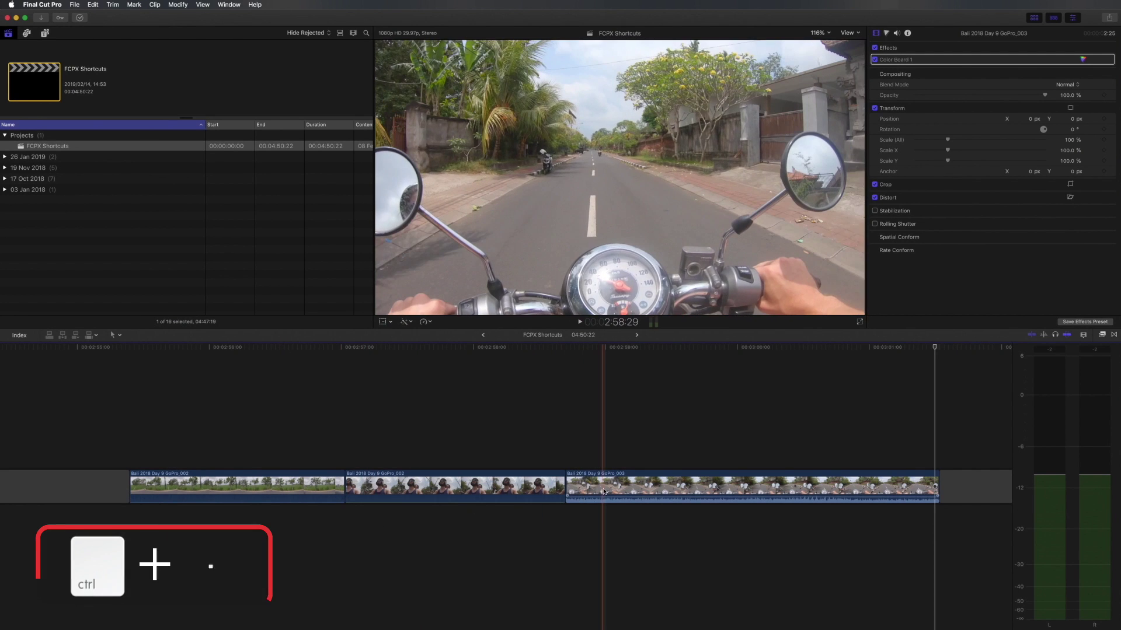
key("ctrl+s")
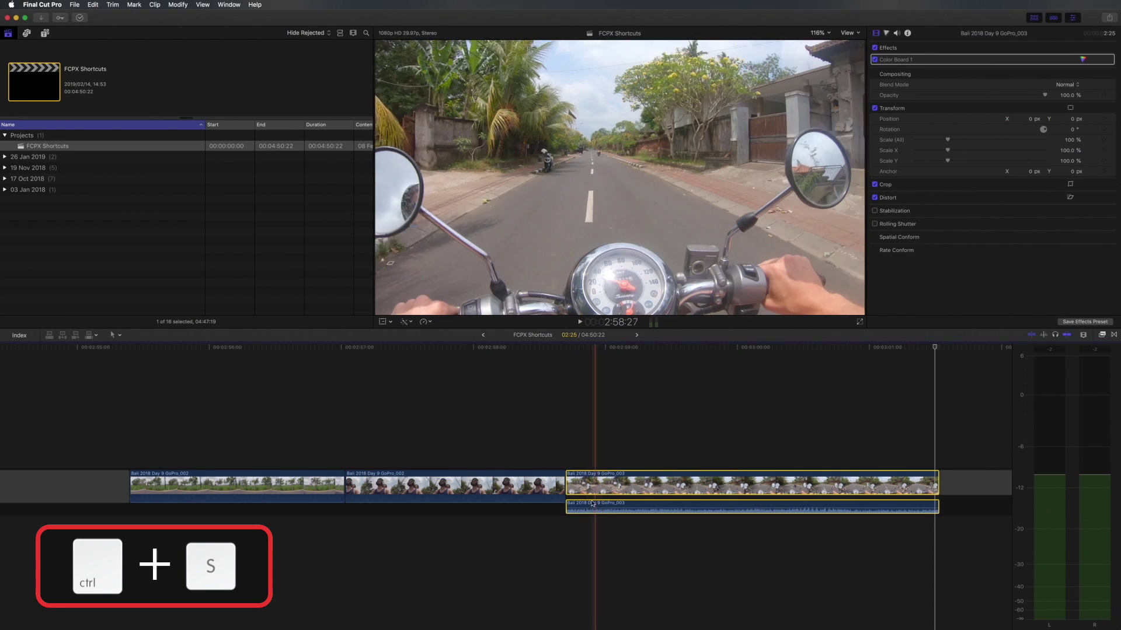
left_click_drag(567, 507, 410, 511)
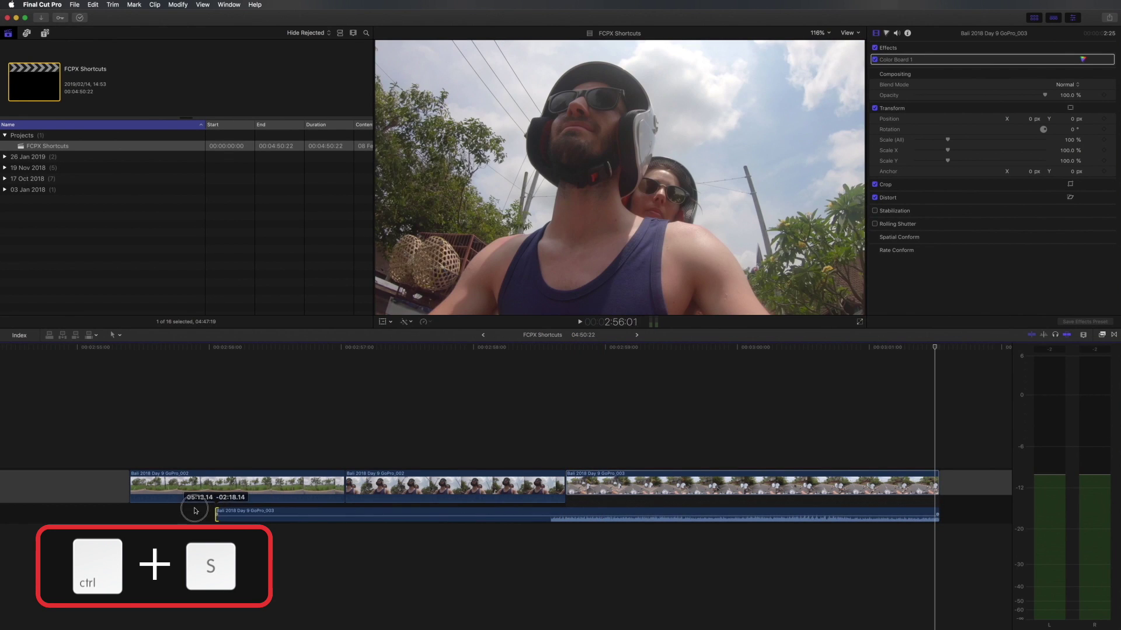
left_click_drag(146, 509, 132, 511)
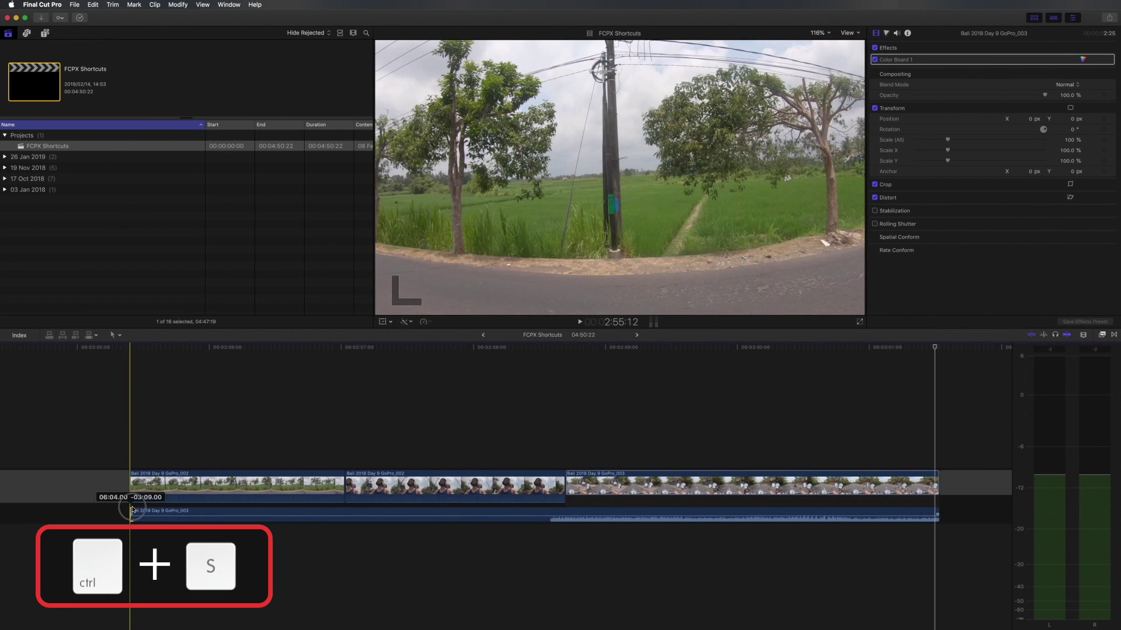
left_click(129, 445)
key("l")
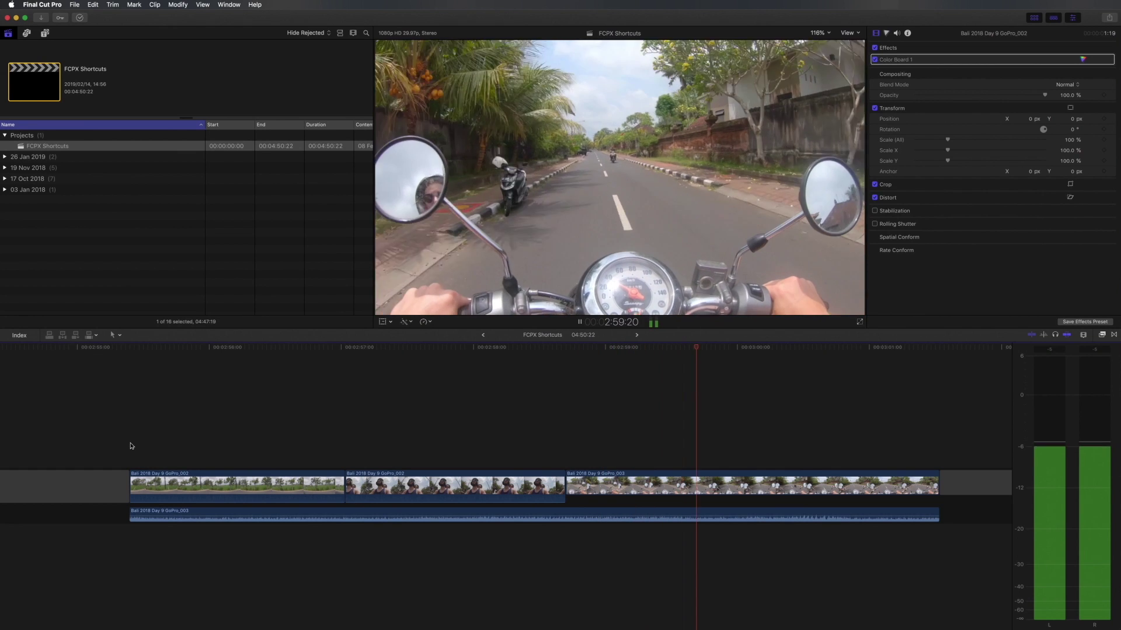
Collapse the third clip's expanded audio back into the clip and deselect it
key("space")
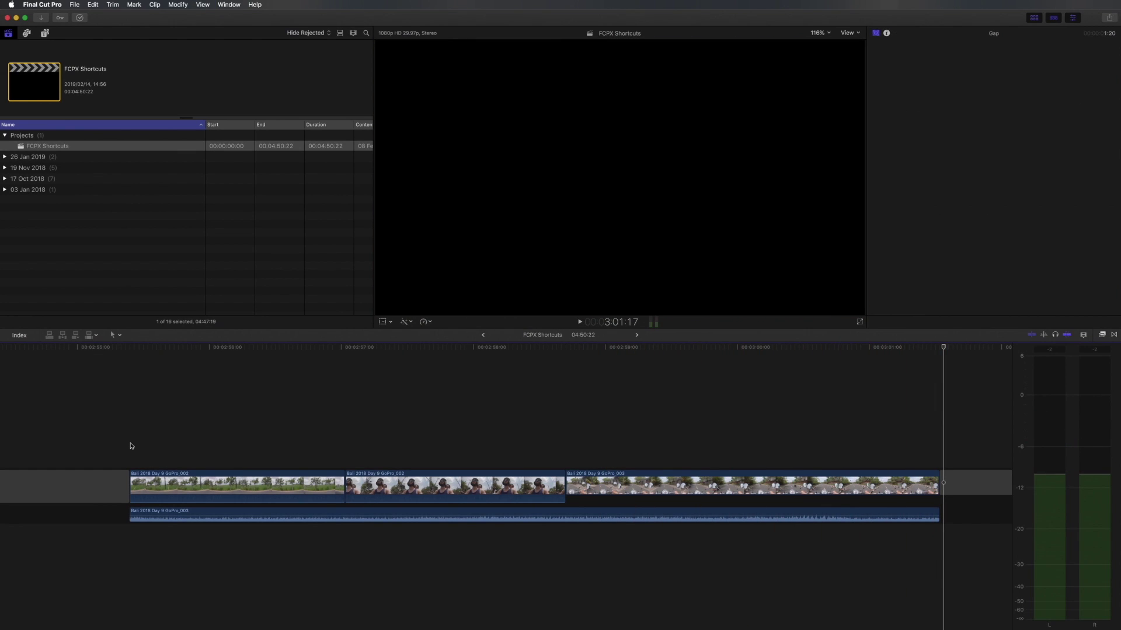
left_click(658, 488)
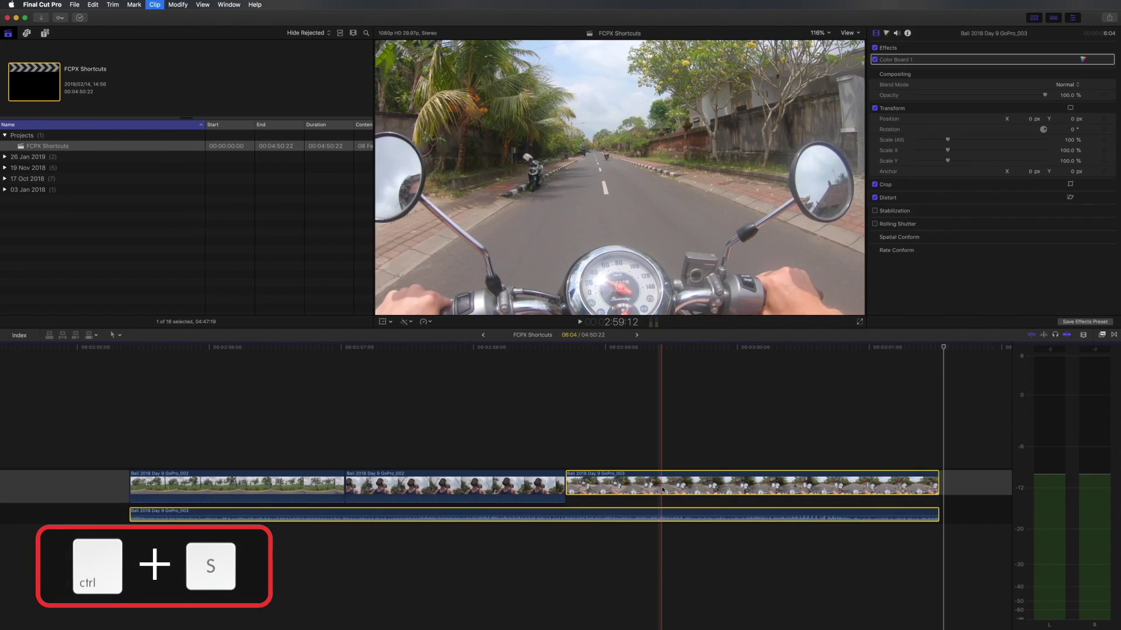
key("ctrl+s")
left_click(130, 410)
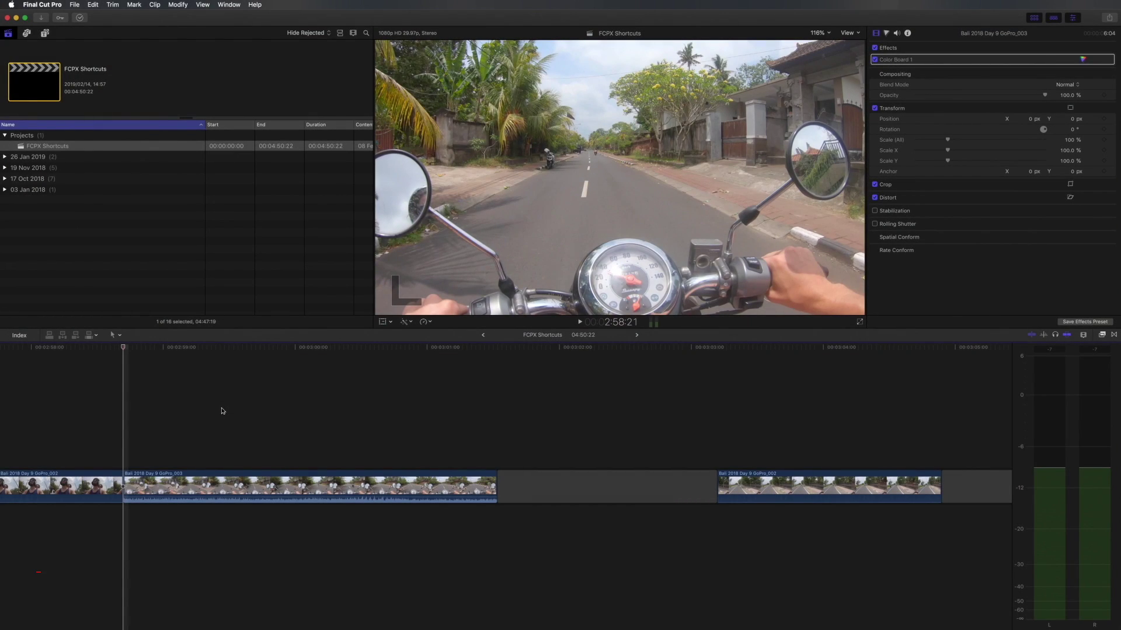
Detach the Bali 2018 Day 9 GoPro_003 audio and slide it about three seconds later
left_click(243, 481)
key("ctrl+shift+s")
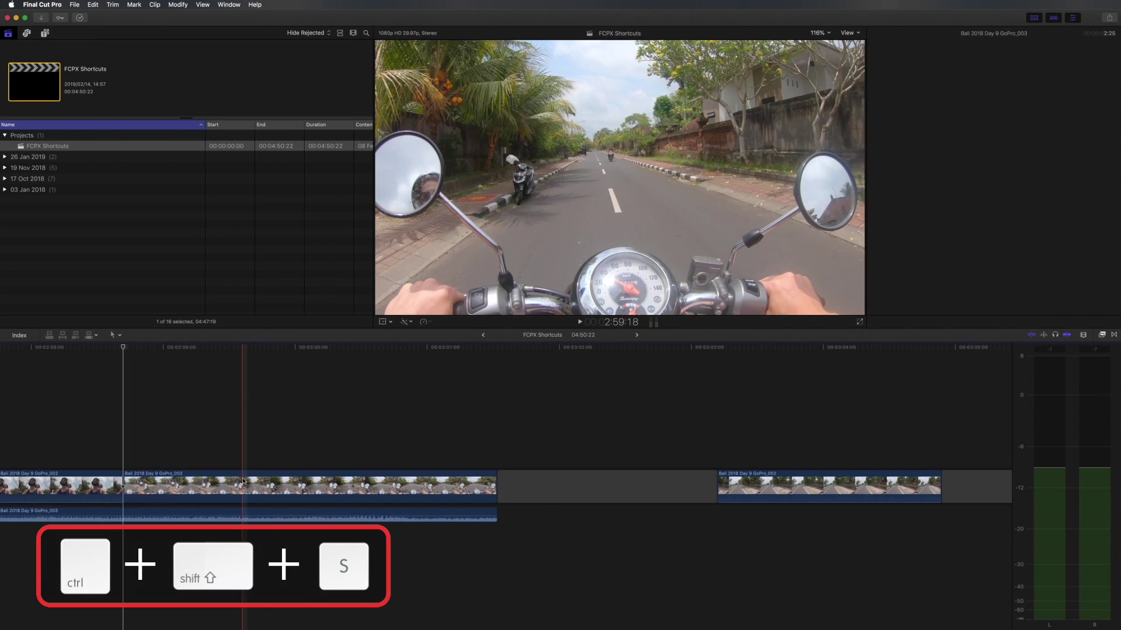
left_click_drag(272, 524, 698, 520)
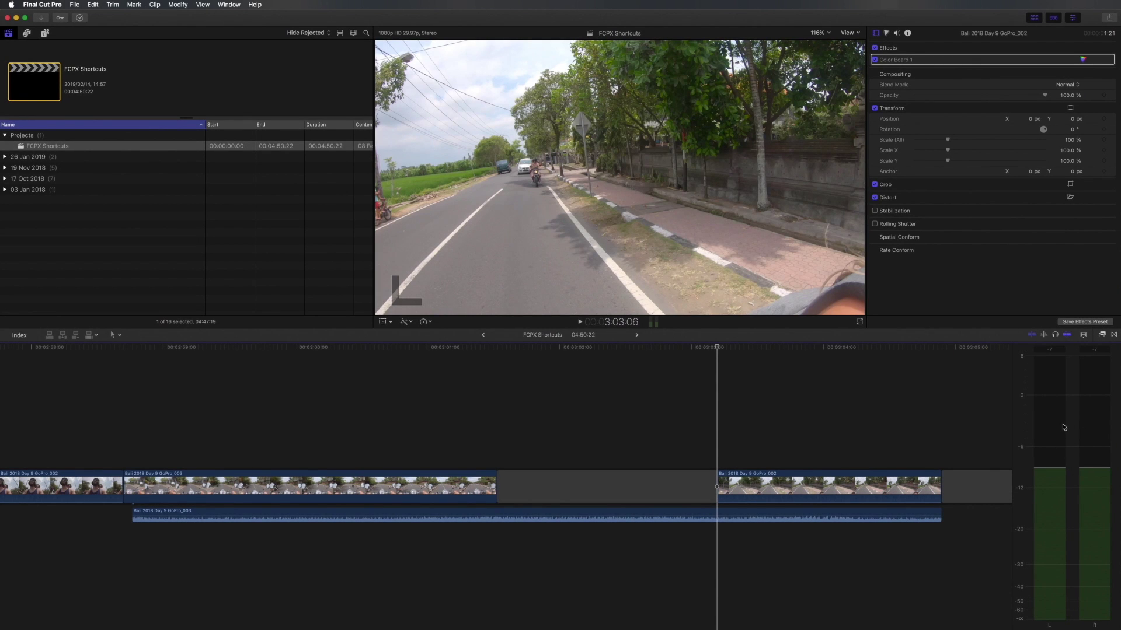
key("super+shift+8")
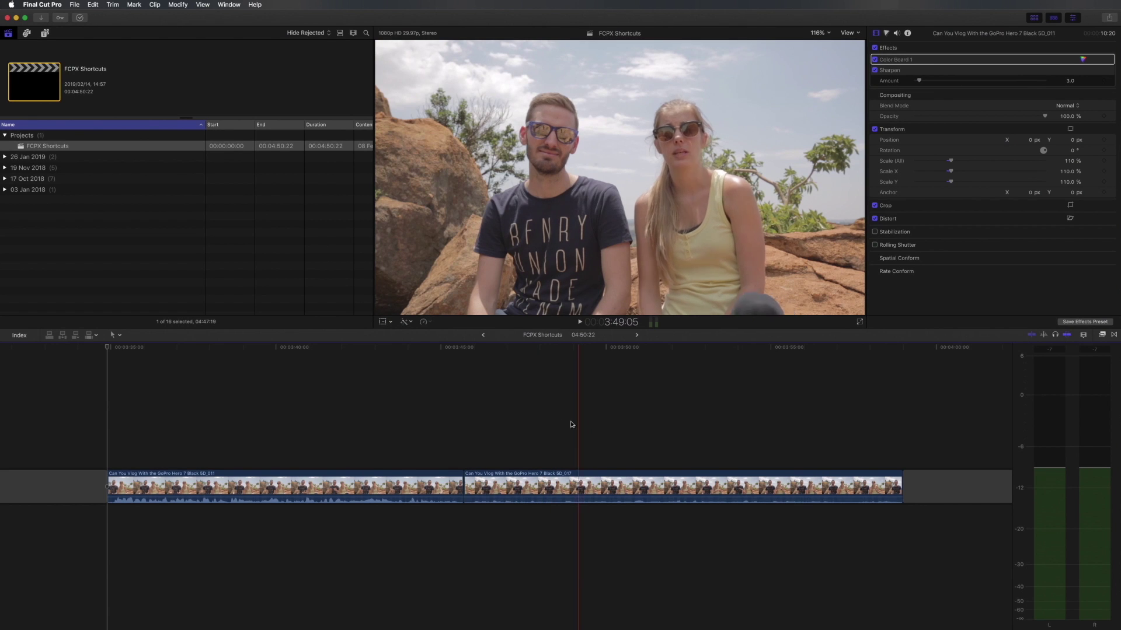
Copy SD_011 and paste its Color Board, Sharpen, 110% scale and audio effects onto SD_017
left_click(328, 476)
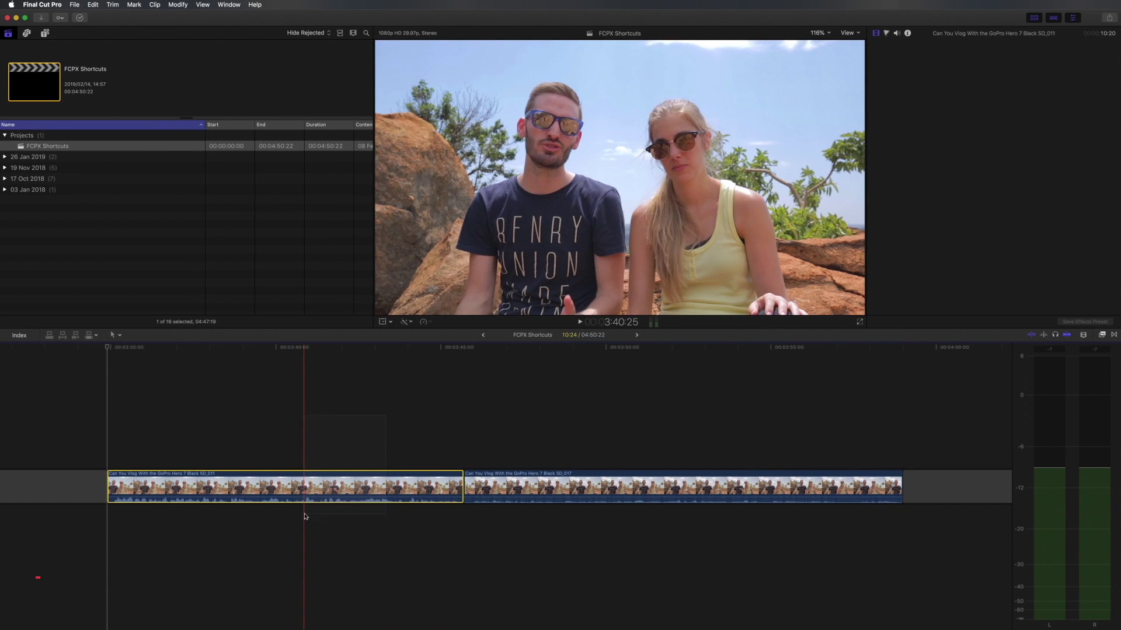
key("super+c")
left_click(589, 475)
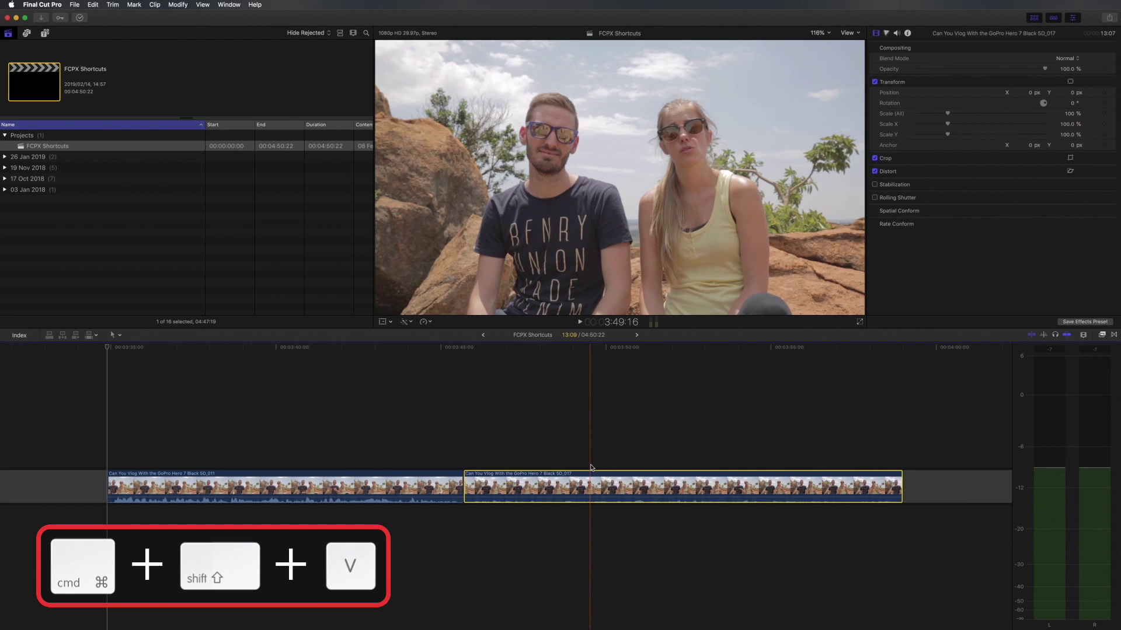
key("super+shift+v")
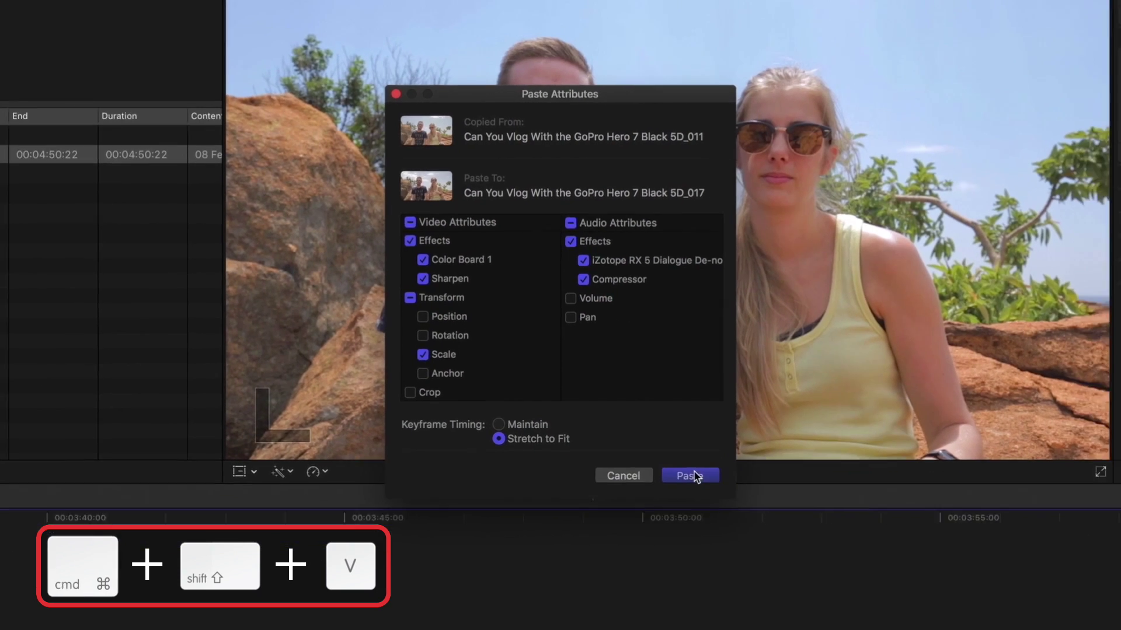
left_click(704, 513)
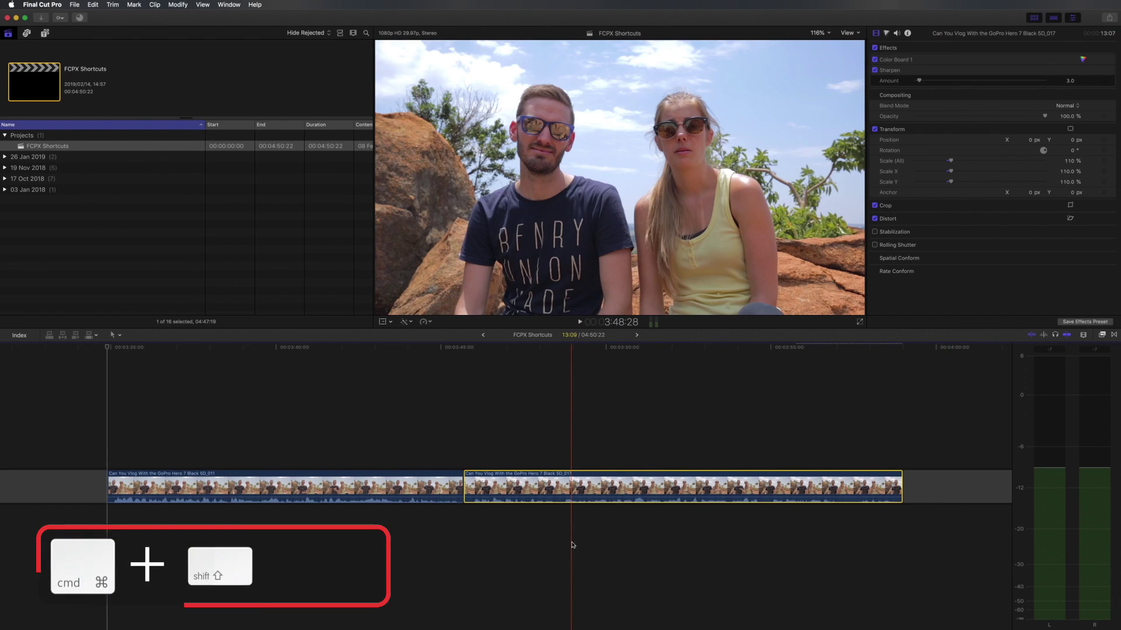
In Remove Attributes, exclude Audio Attributes and mark the Transform Scale for removal
key("cmd+shift+x")
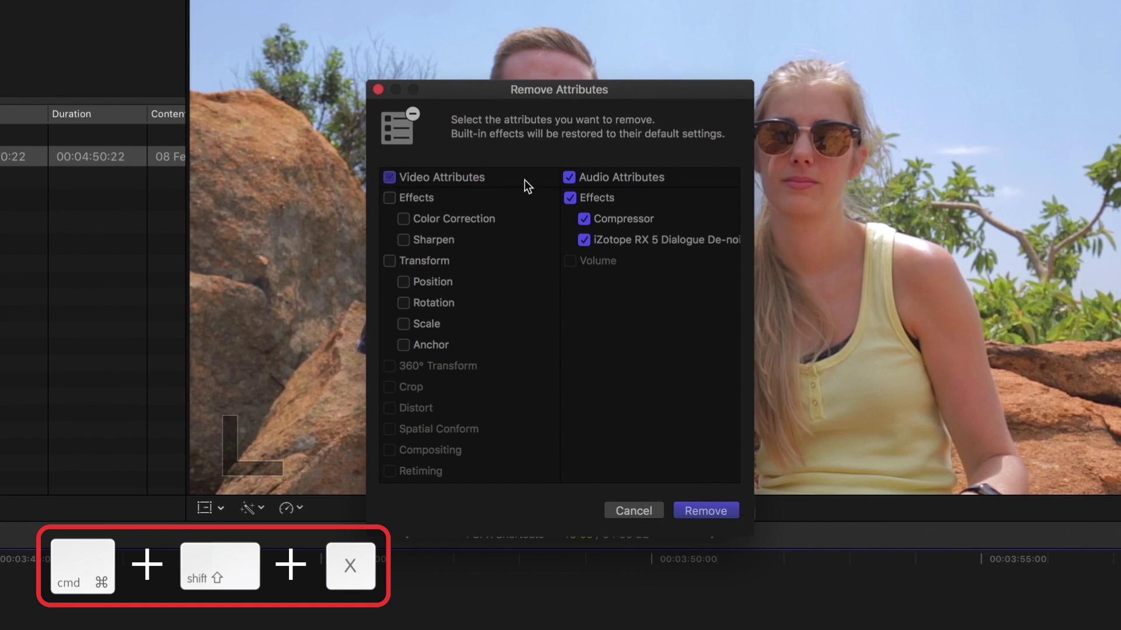
left_click(569, 177)
left_click(403, 323)
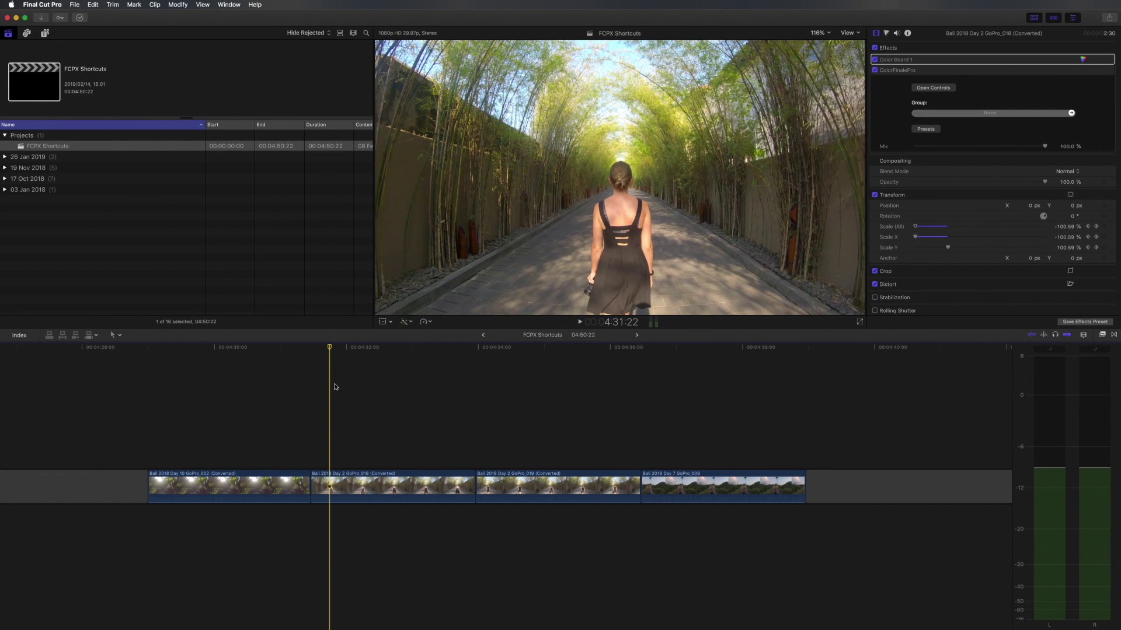
Reveal the GoPro_018 clip's source in the browser and scroll to its duration and date columns
left_click(329, 474)
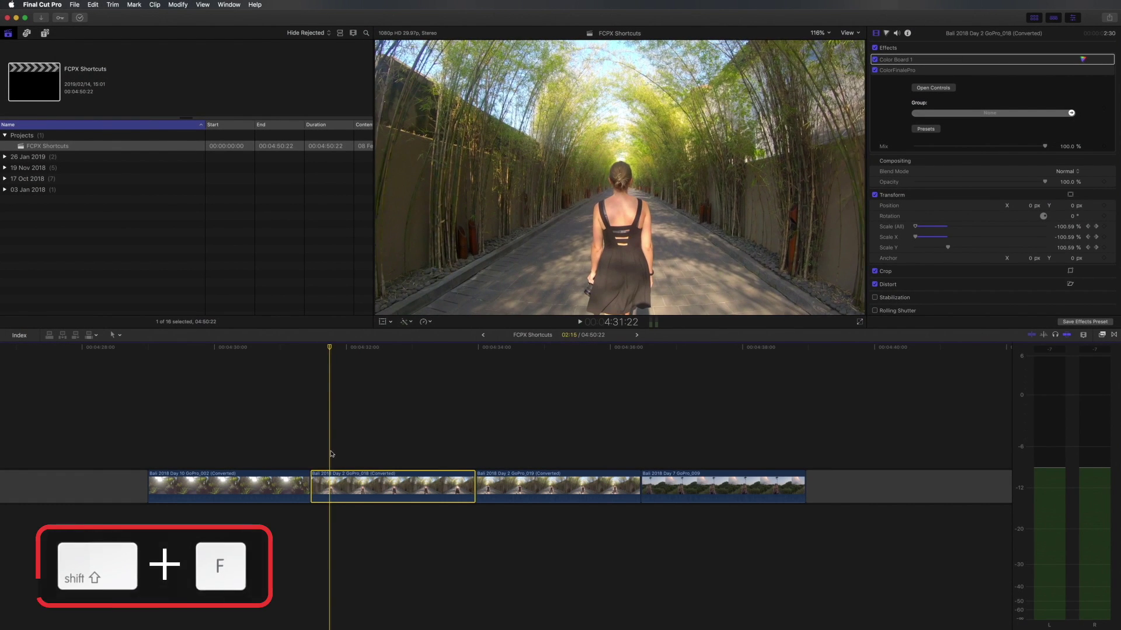
key("shift+f")
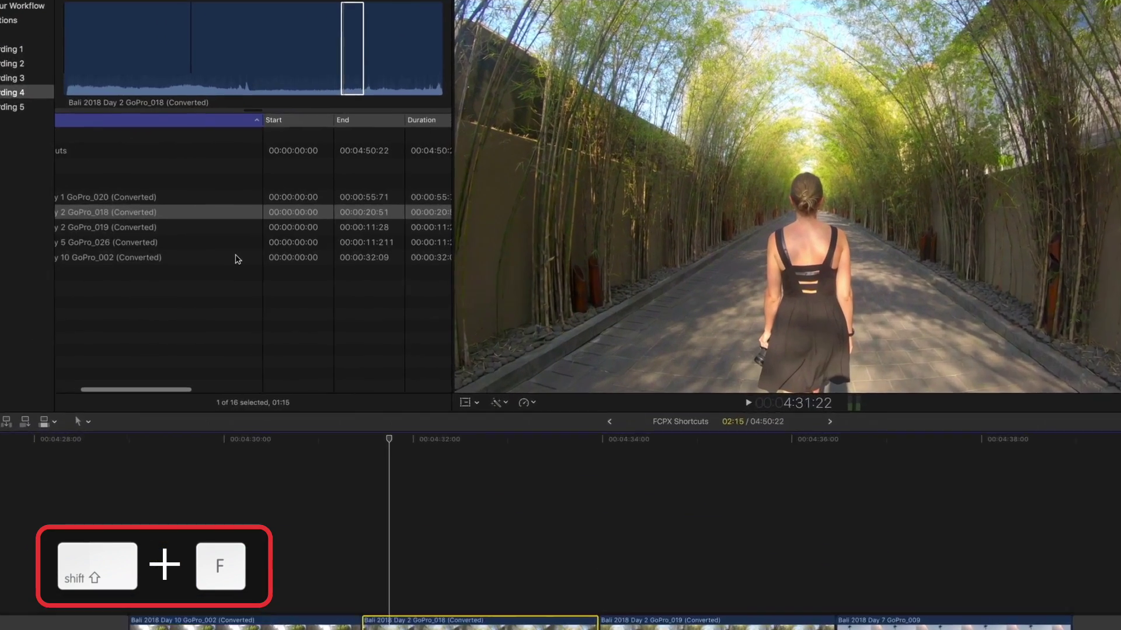
scroll(223, 219, "right", 5)
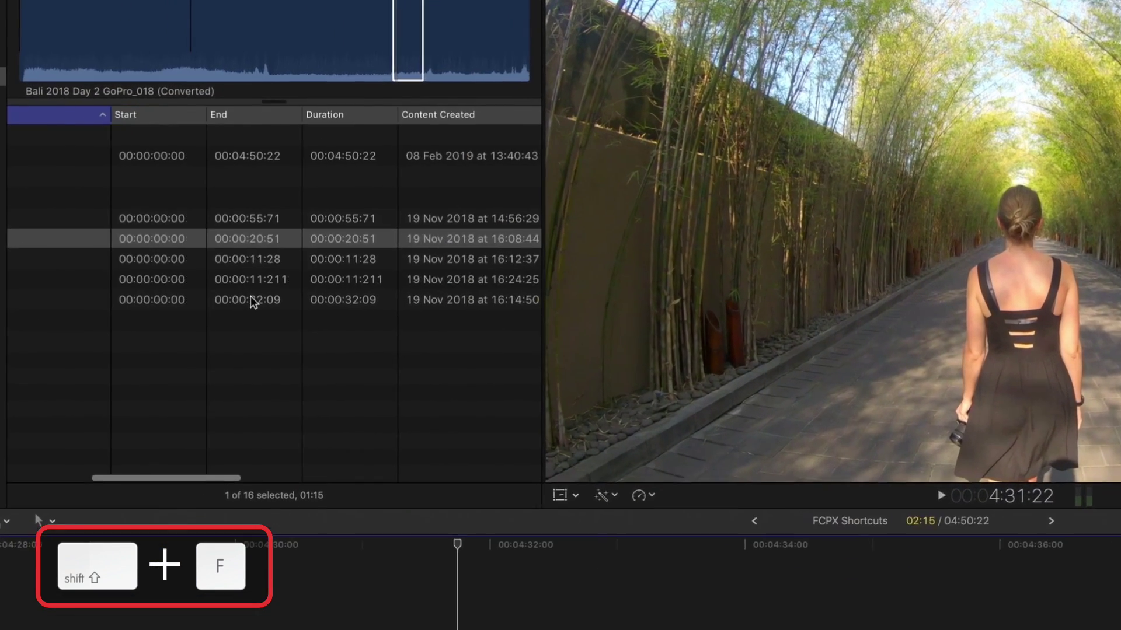
scroll(253, 302, "right", 5)
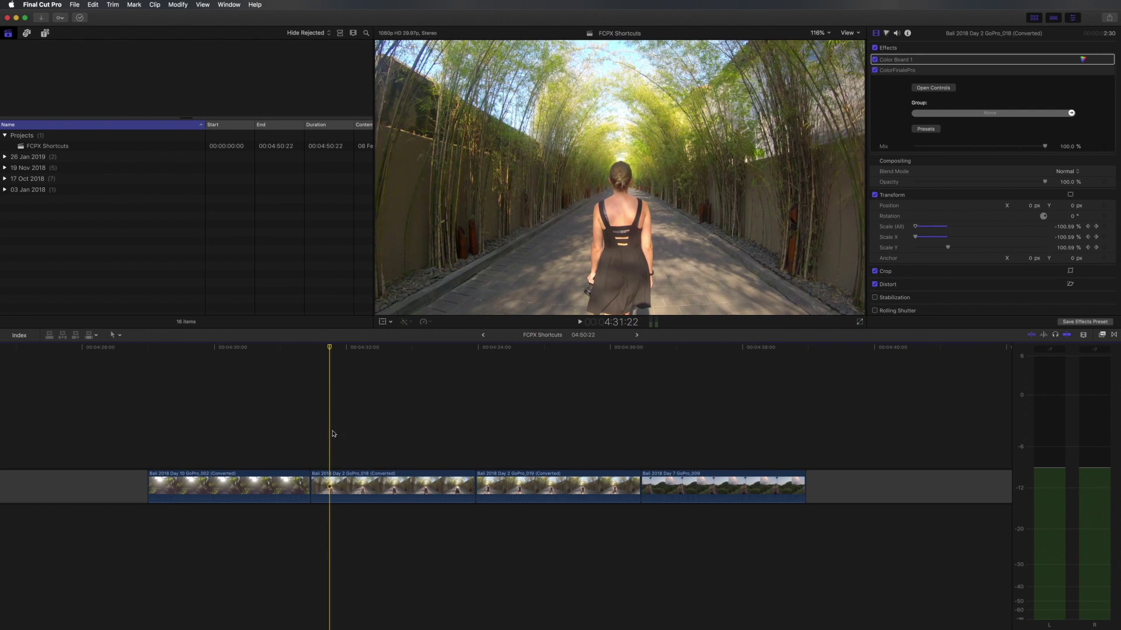
Reveal the source in Finder and select Bali 2018 Day 2 GoPro_019 (Converted).mp4
key("super+shift+r")
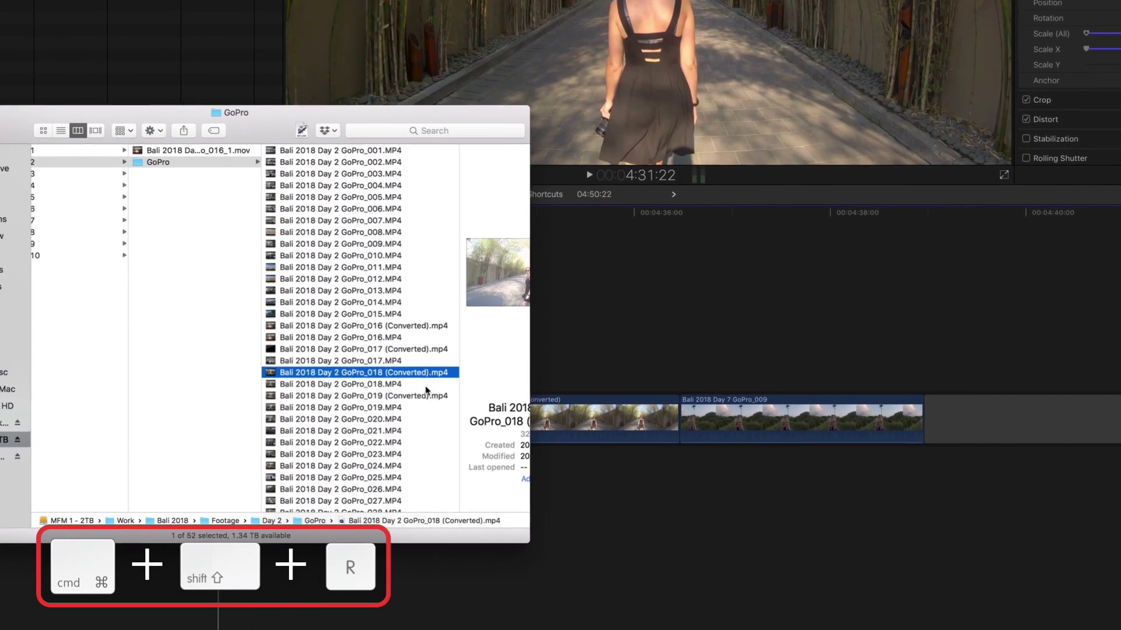
left_click(409, 397)
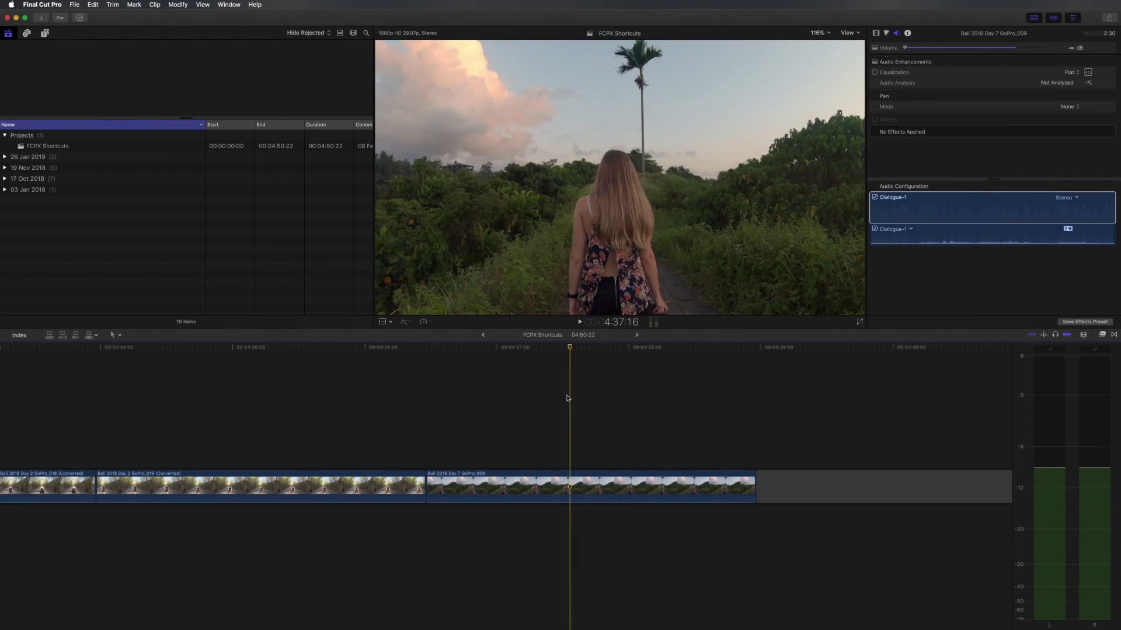
Show the Color Board and the Video Scopes waveform for the Day 7 GoPro_009 clip
key("cmd+6")
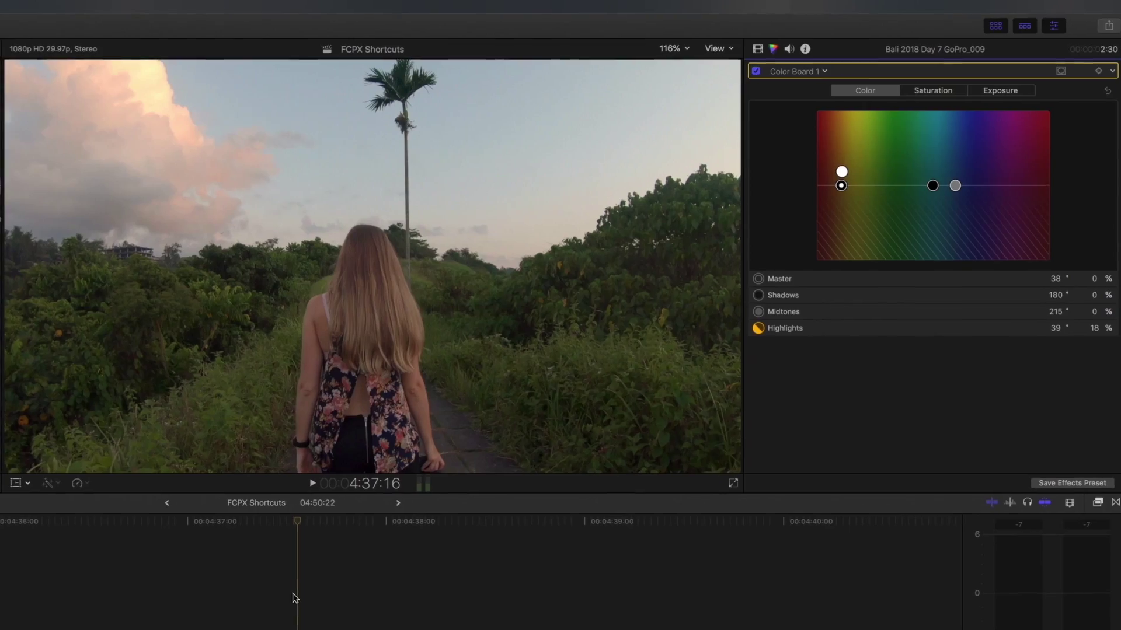
key("cmd+7")
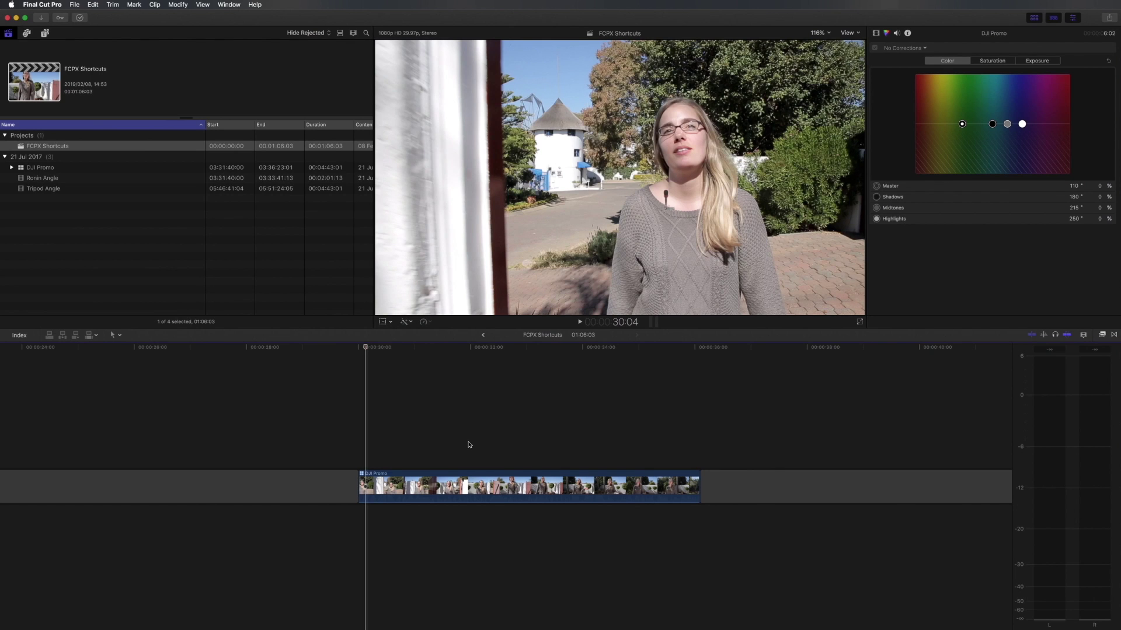
In the Angle Viewer, cut DJI Promo to Tripod Angle, then switch video only to Ronin Angle
key("cmd+shift+7")
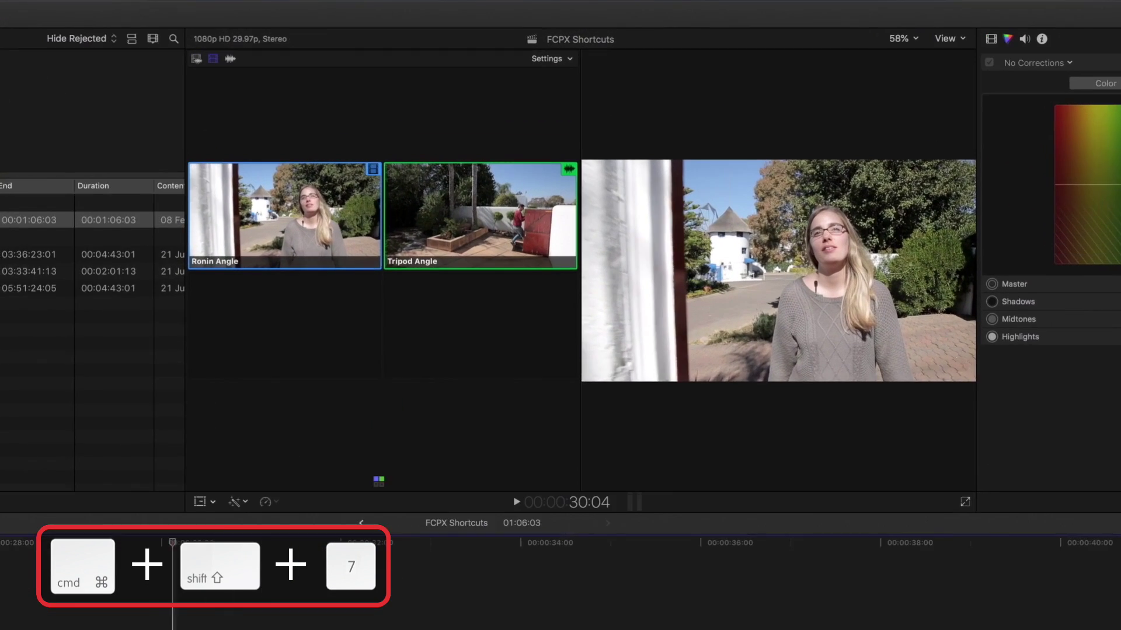
key("space")
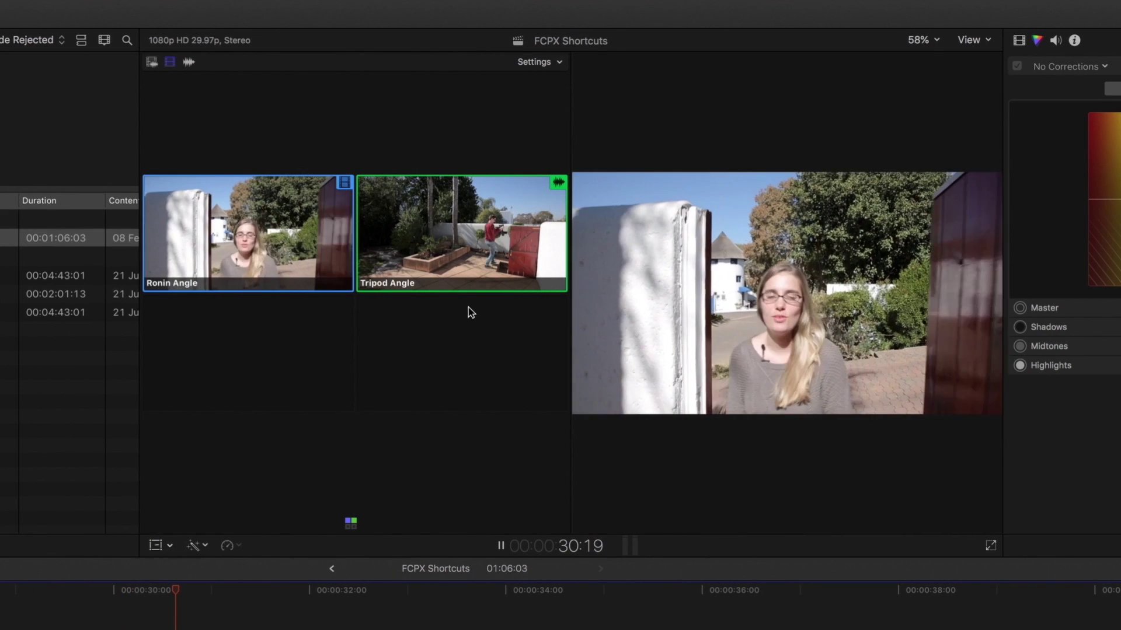
left_click(479, 262)
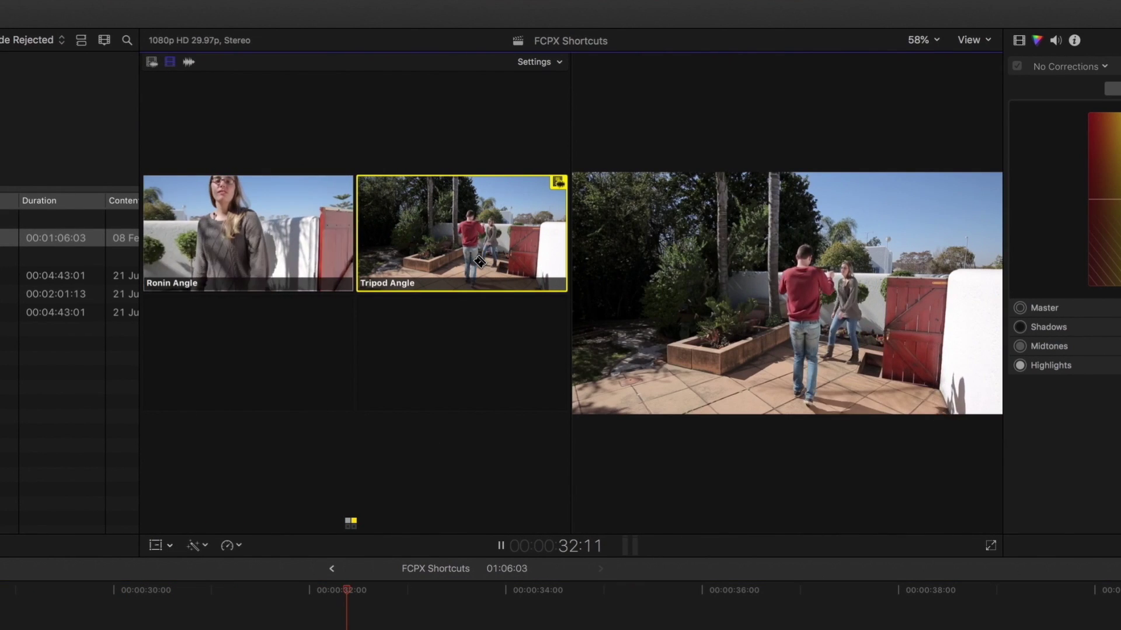
left_click(330, 255)
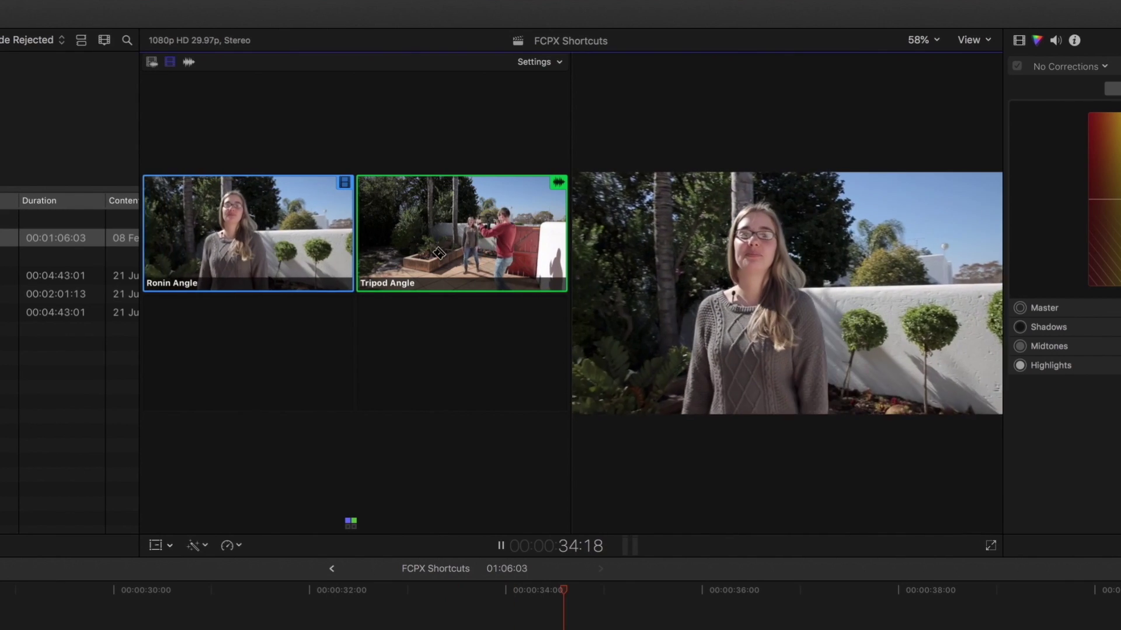